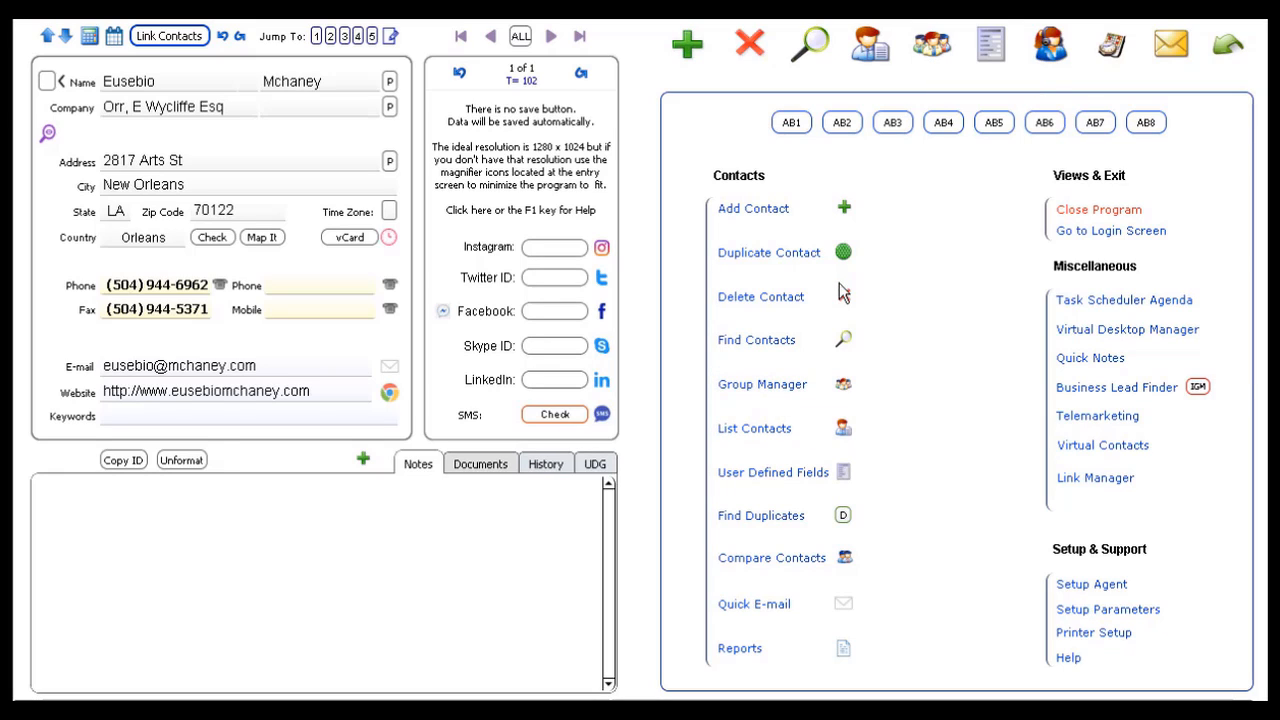
Step: Open the Contact Groups screen beside the current contact record
{"action": "left_click", "coordinate": [932, 46]}
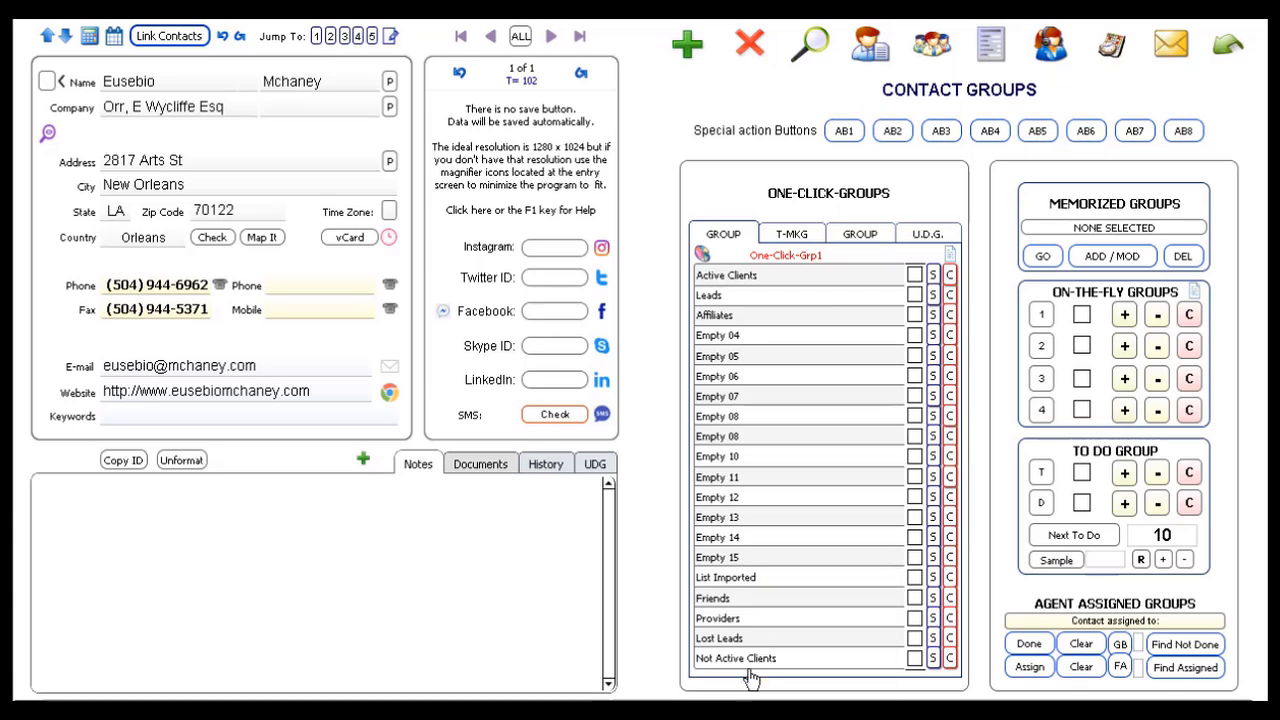
Step: Check the group labels in Setup Parameters, then return to the contact record and main menu
{"action": "left_click", "coordinate": [1225, 52]}
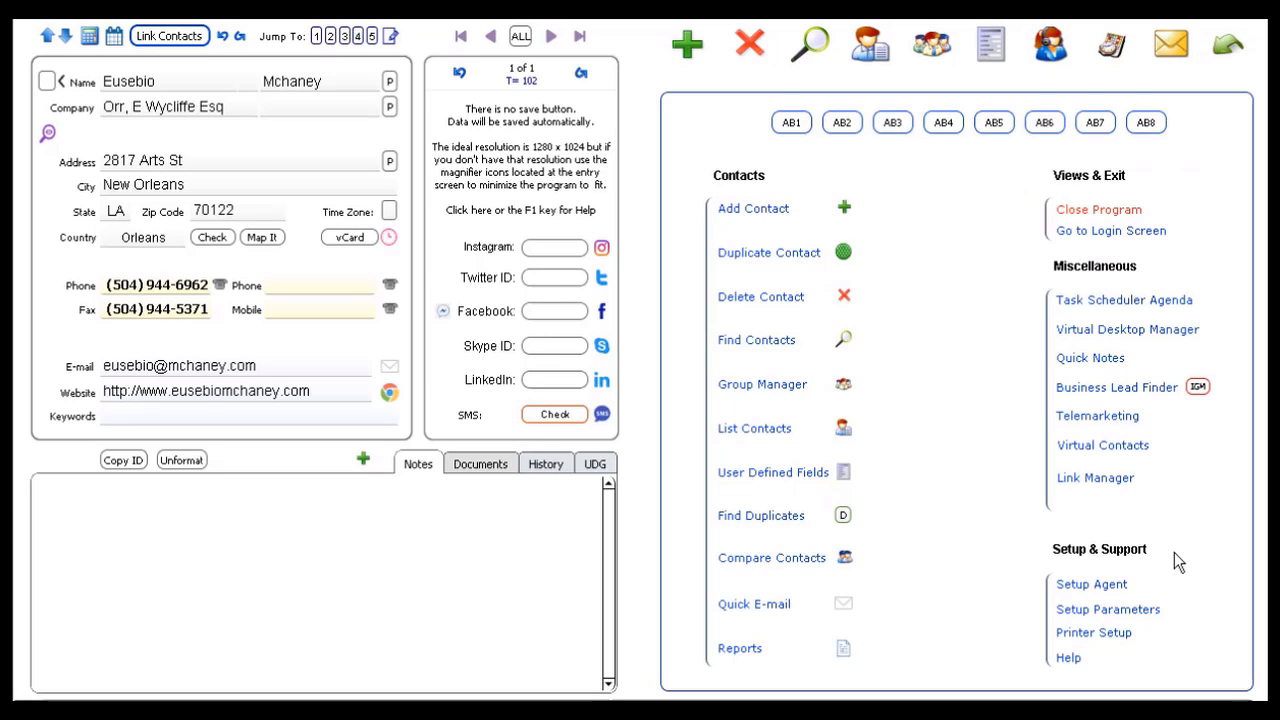
{"action": "left_click", "coordinate": [1104, 612]}
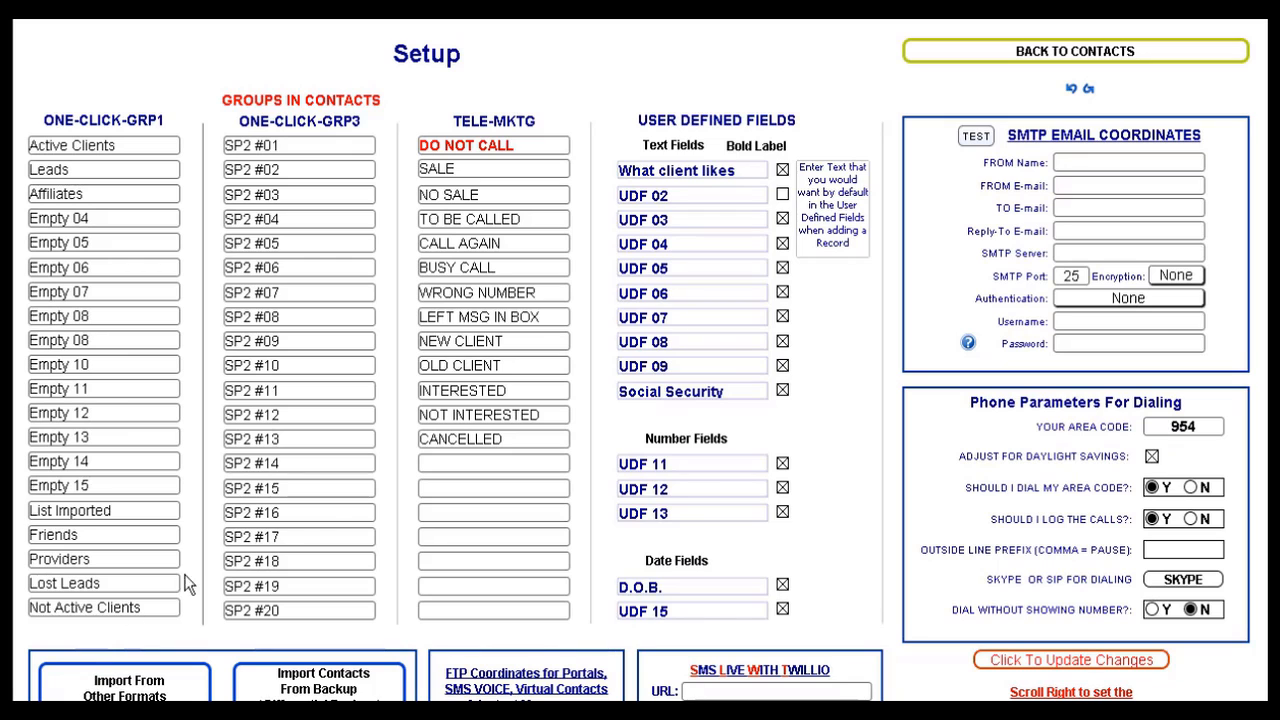
{"action": "left_click", "coordinate": [1155, 63]}
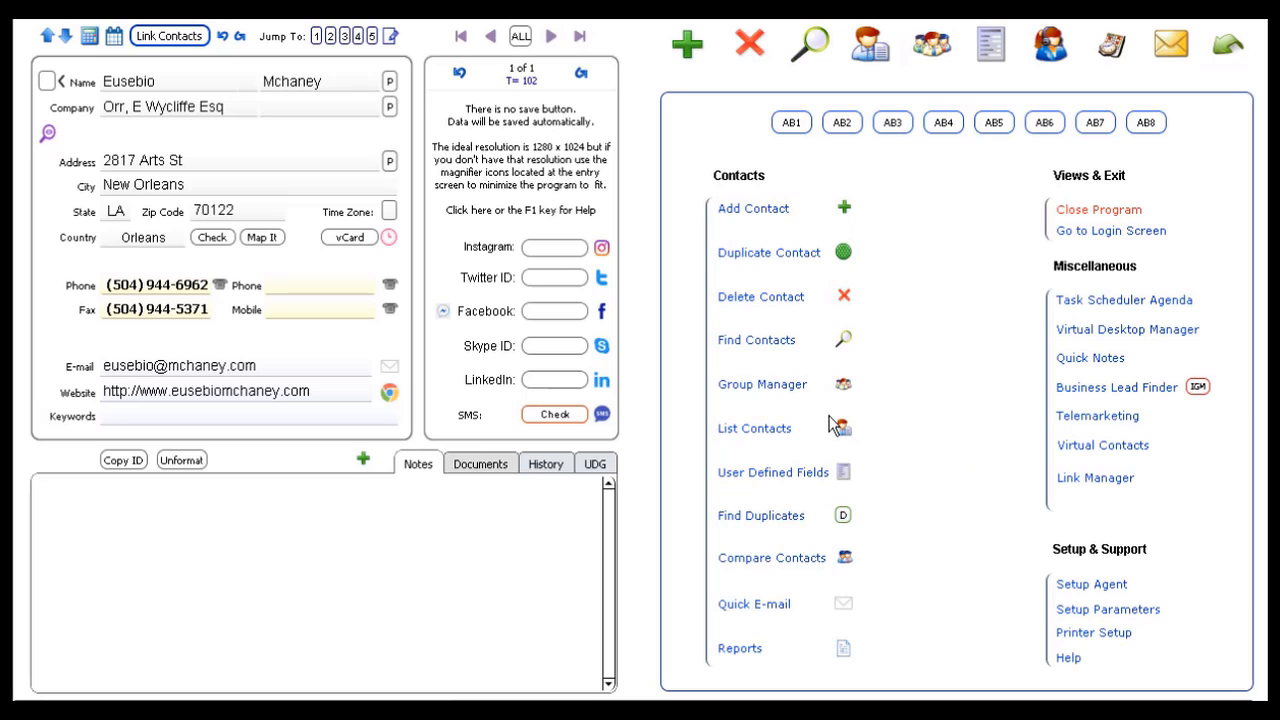
Step: Reopen Contact Groups and browse the T-MKG and One-Click-Grp3 lists, ending on One-Click-Grp1
{"action": "left_click", "coordinate": [945, 48]}
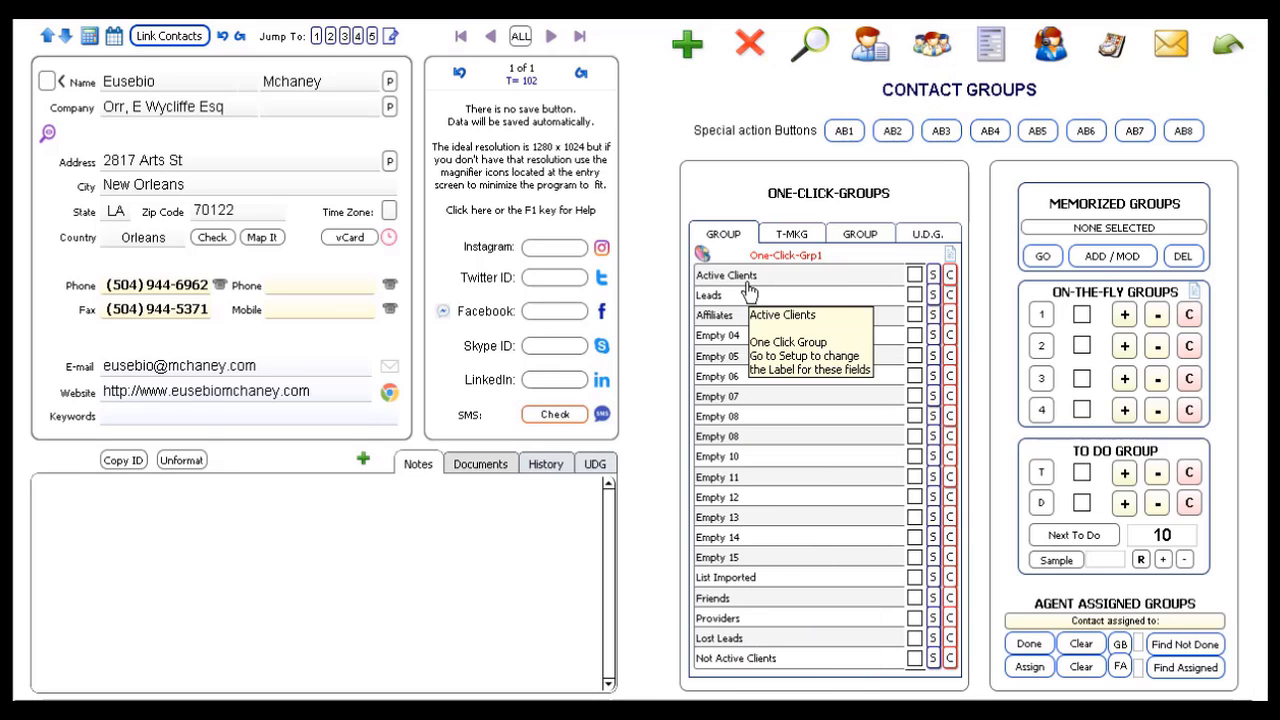
{"action": "left_click", "coordinate": [800, 238]}
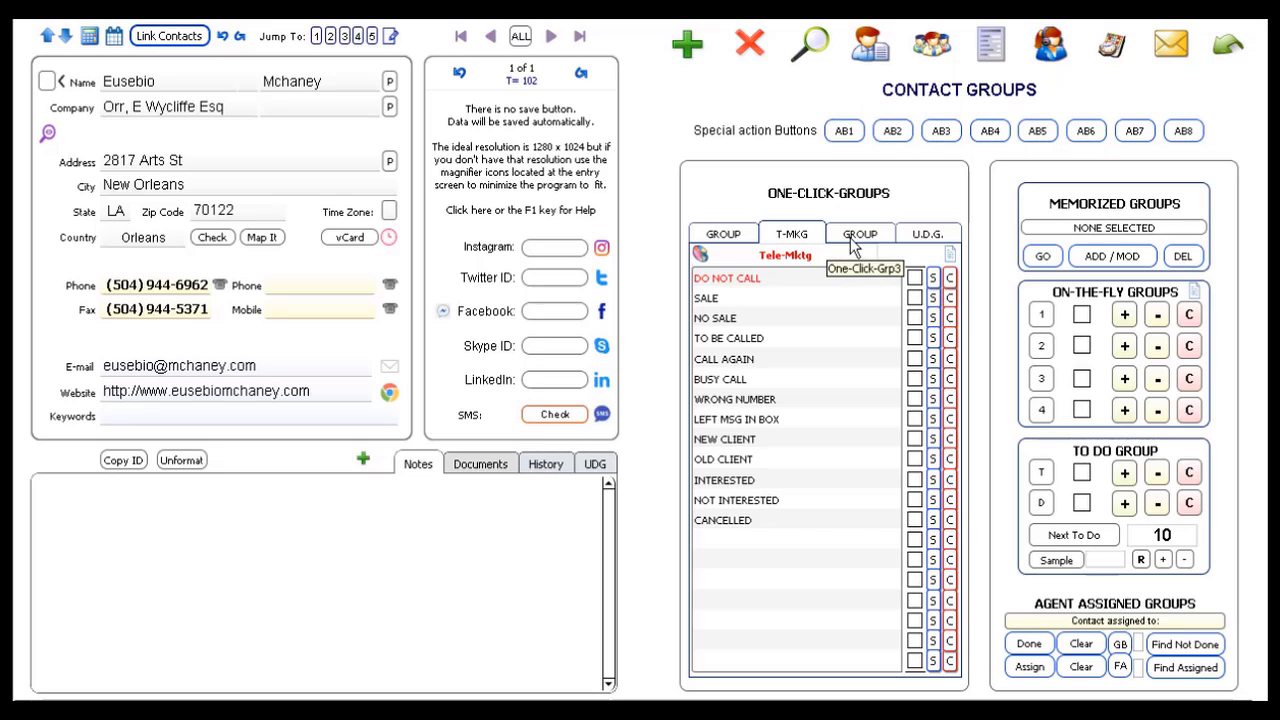
{"action": "left_click", "coordinate": [850, 237]}
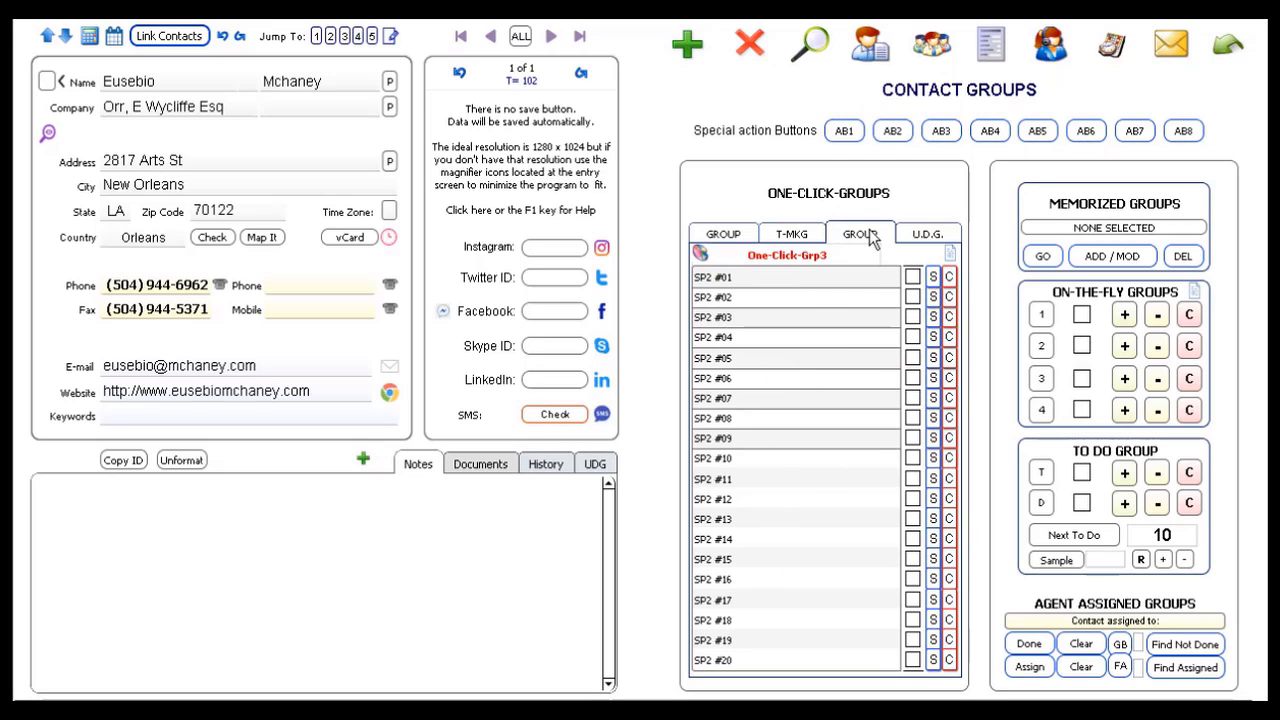
{"action": "left_click", "coordinate": [719, 236]}
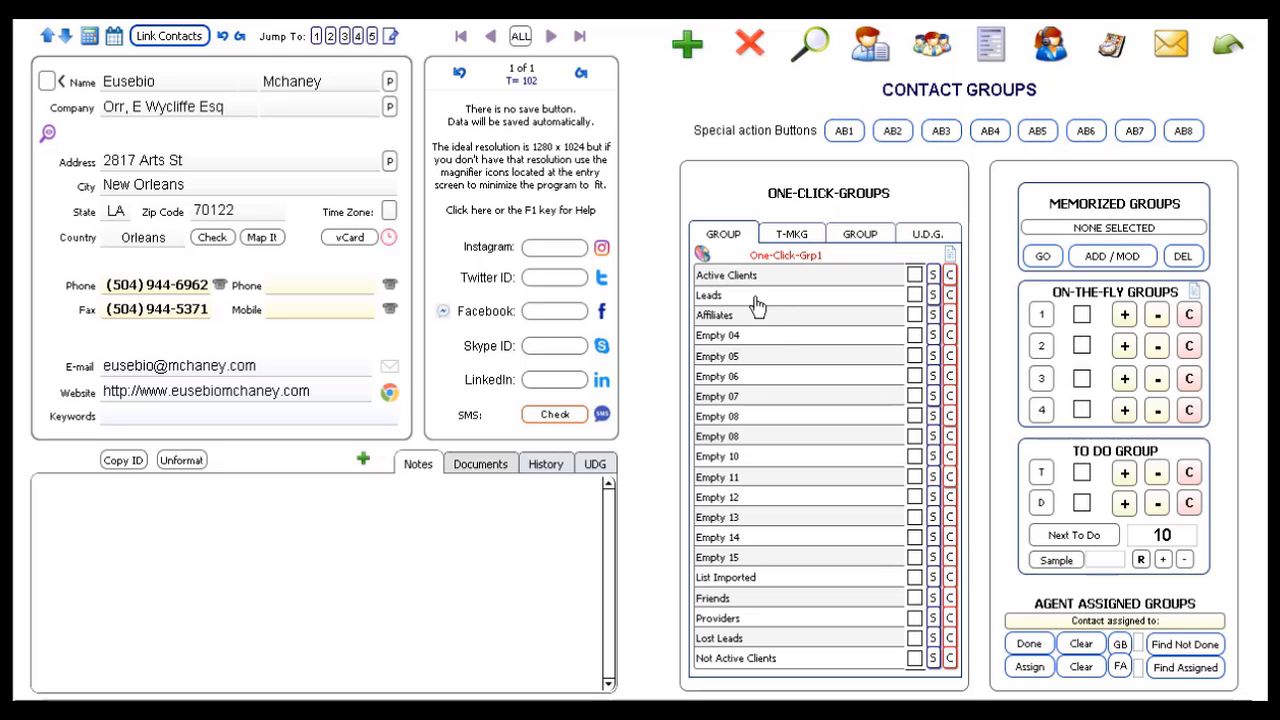
Step: Mark records 94 and 93 as Leads and record 92 as Active Clients
{"action": "left_click", "coordinate": [914, 276]}
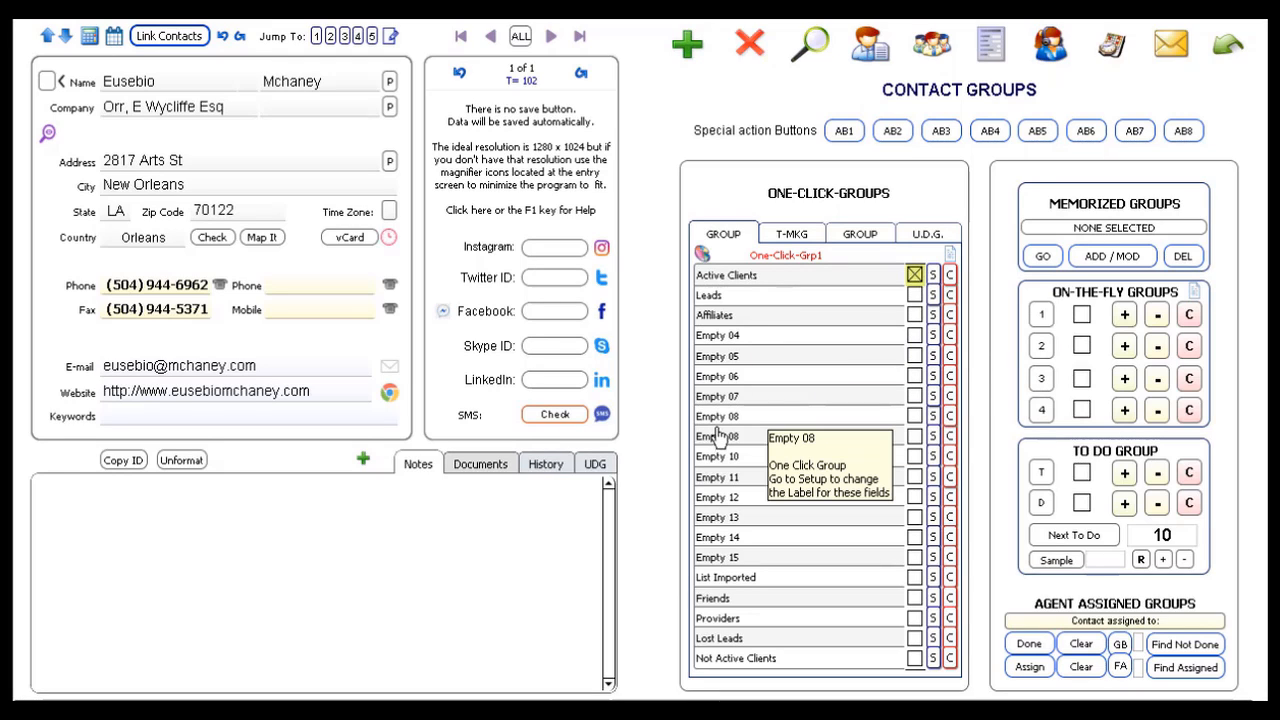
{"action": "left_click", "coordinate": [520, 40]}
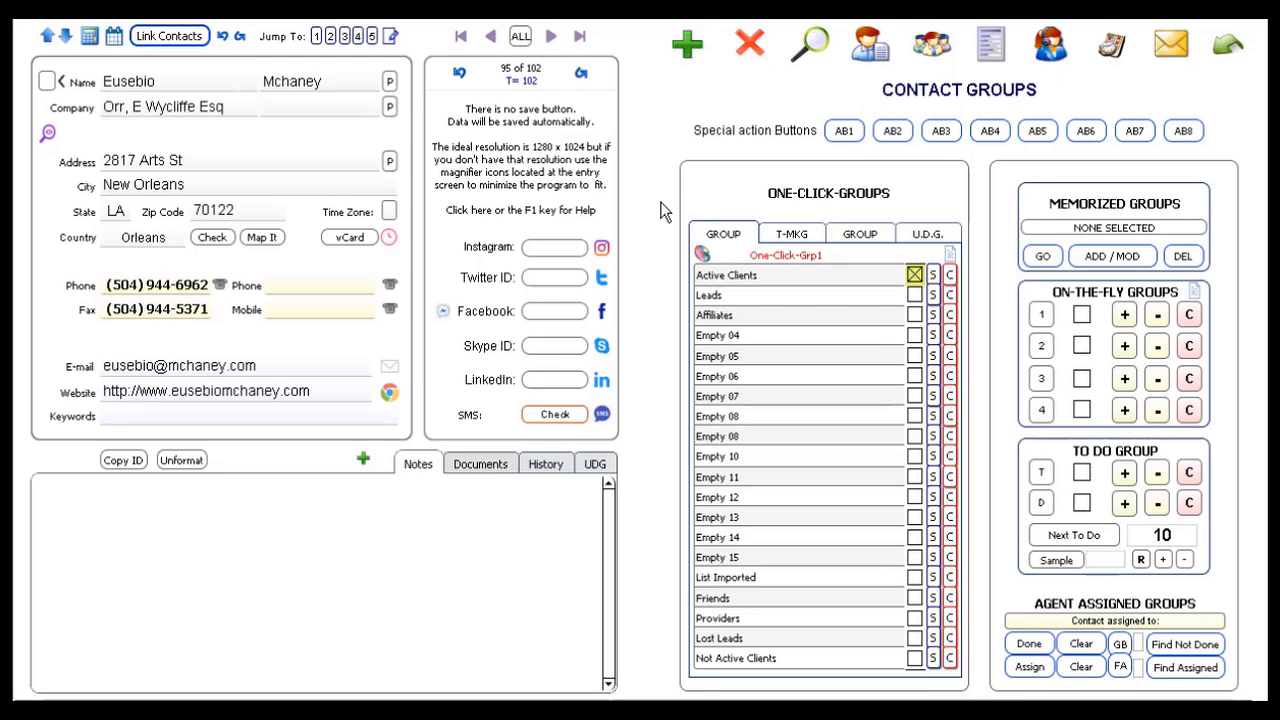
{"action": "left_click", "coordinate": [490, 37]}
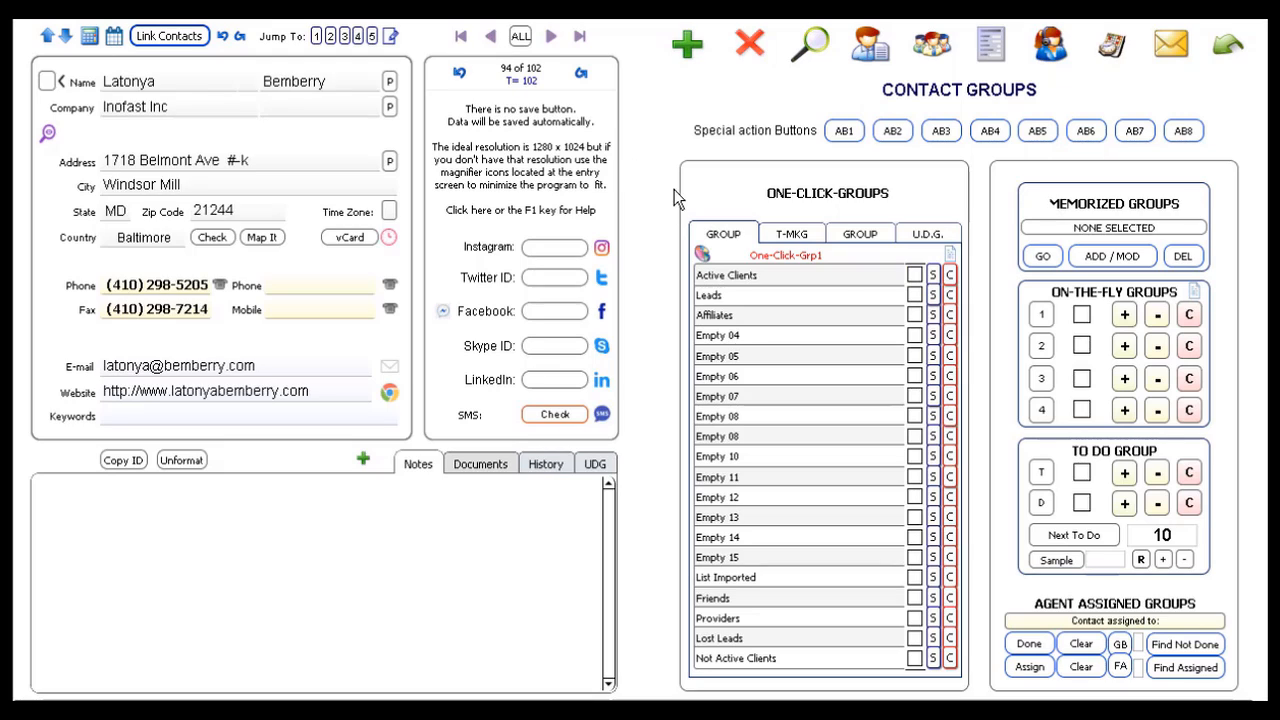
{"action": "left_click", "coordinate": [914, 298]}
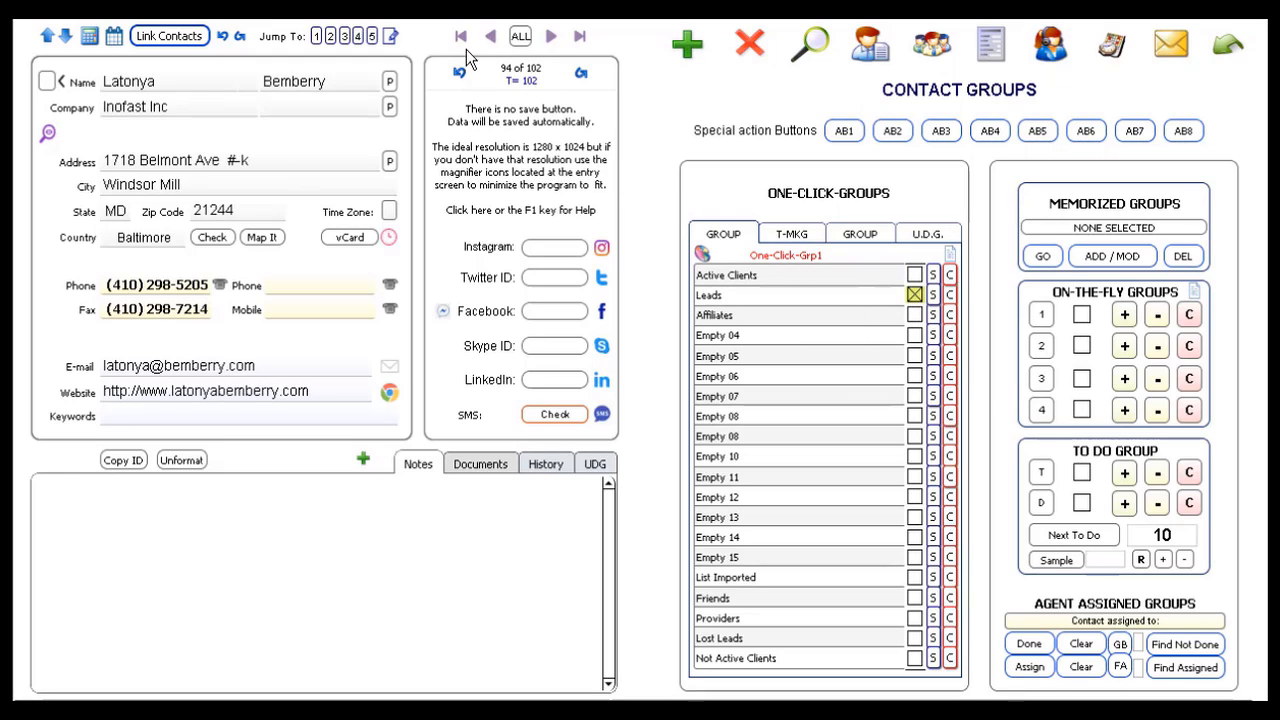
{"action": "left_click", "coordinate": [914, 297]}
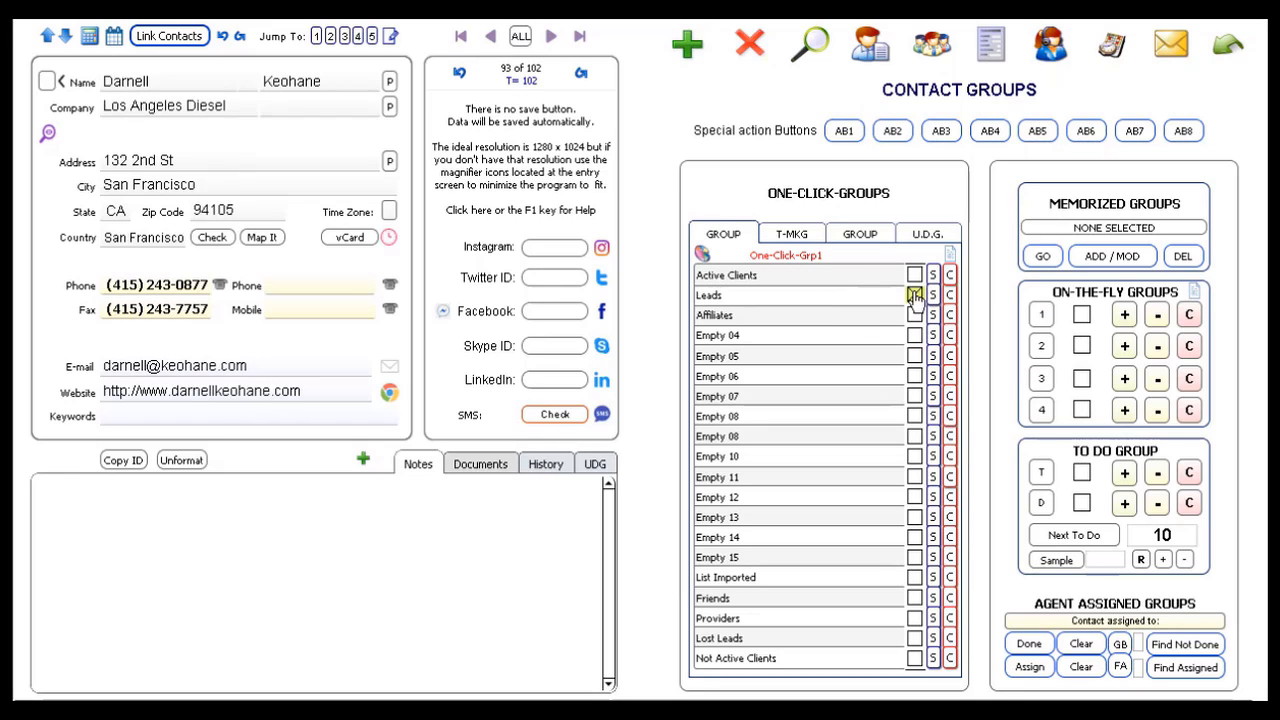
{"action": "left_click", "coordinate": [490, 38]}
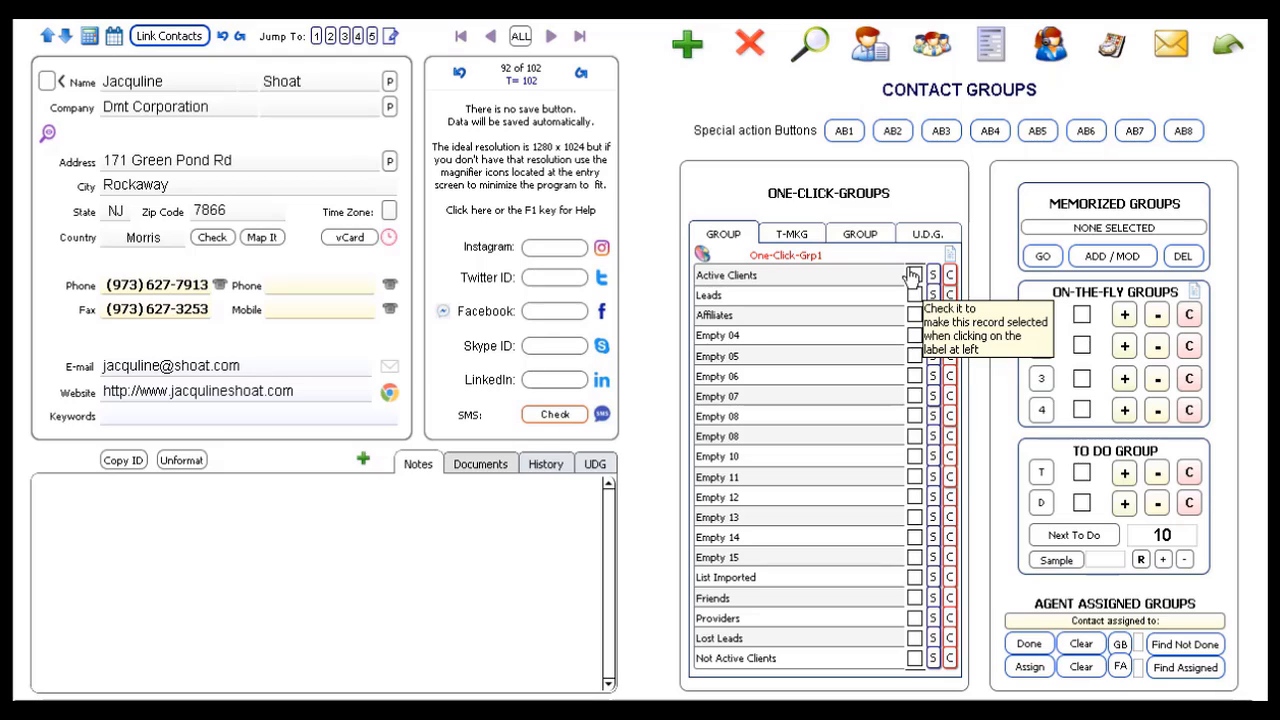
{"action": "left_click", "coordinate": [913, 276]}
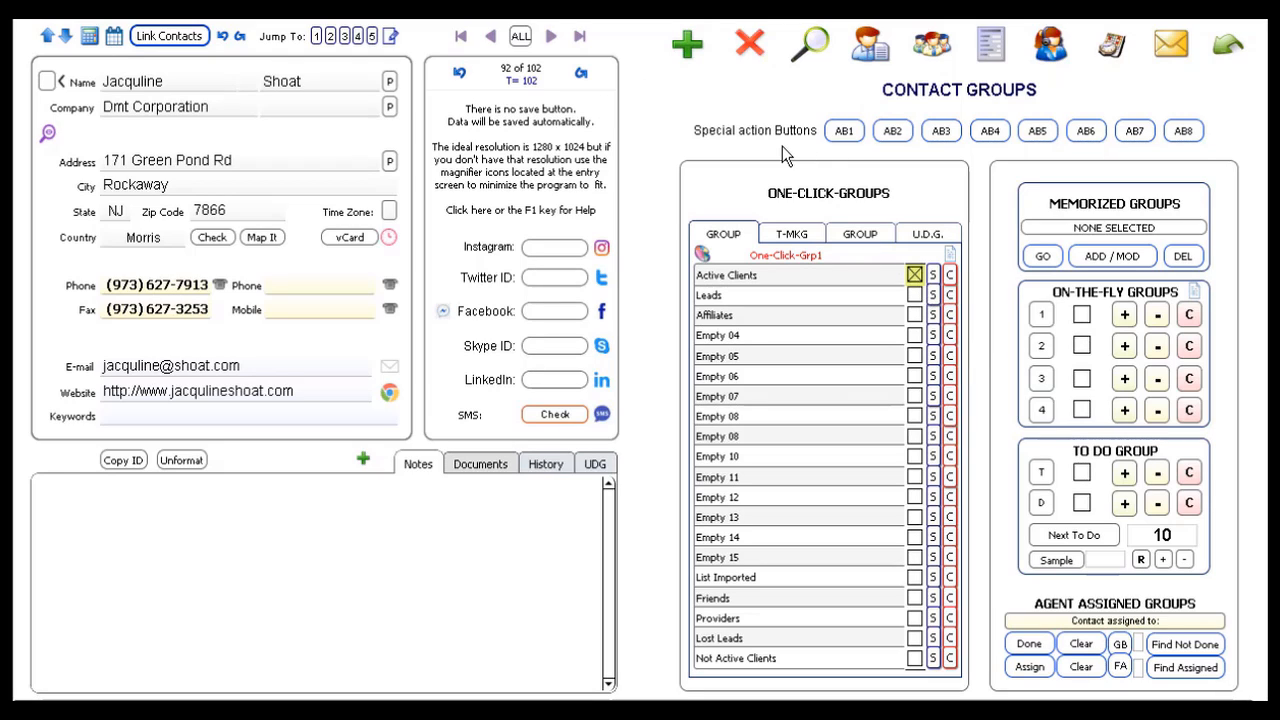
Step: Quick Find contacts matching 'a' to get 36 records, then go back to the contact form
{"action": "left_click", "coordinate": [813, 48]}
{"action": "type", "text": "a"}
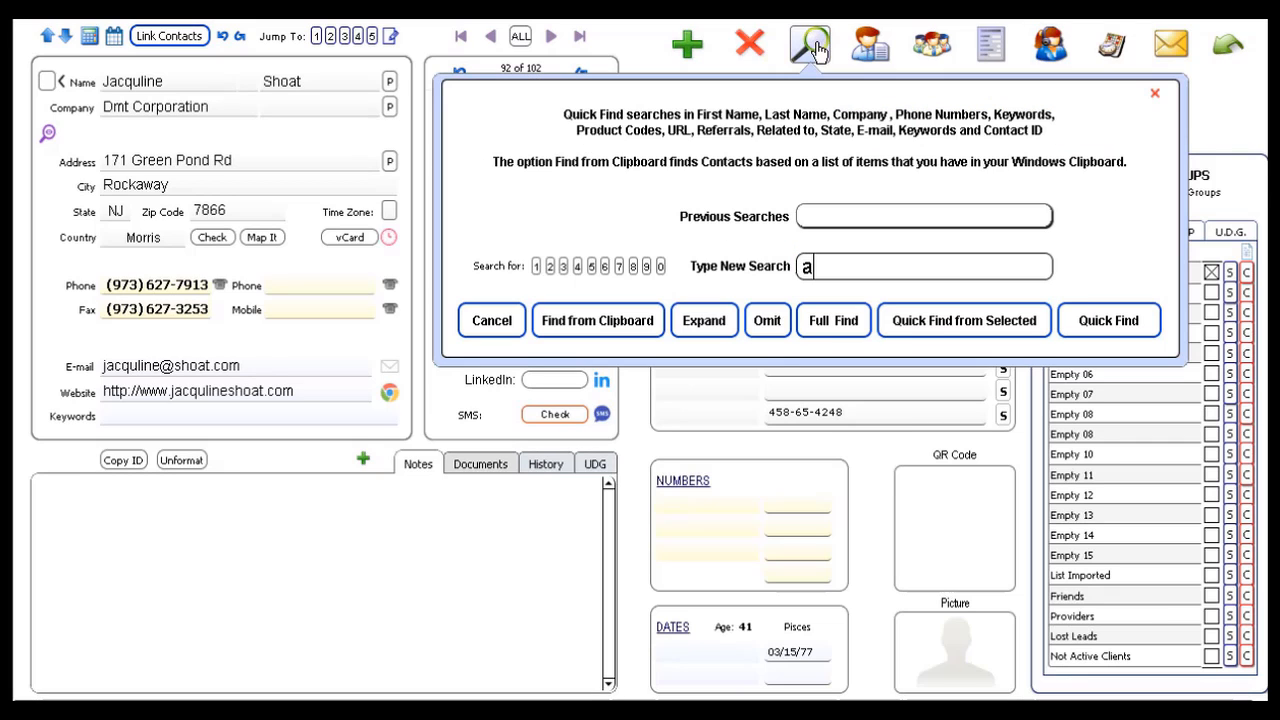
{"action": "key", "text": "Return"}
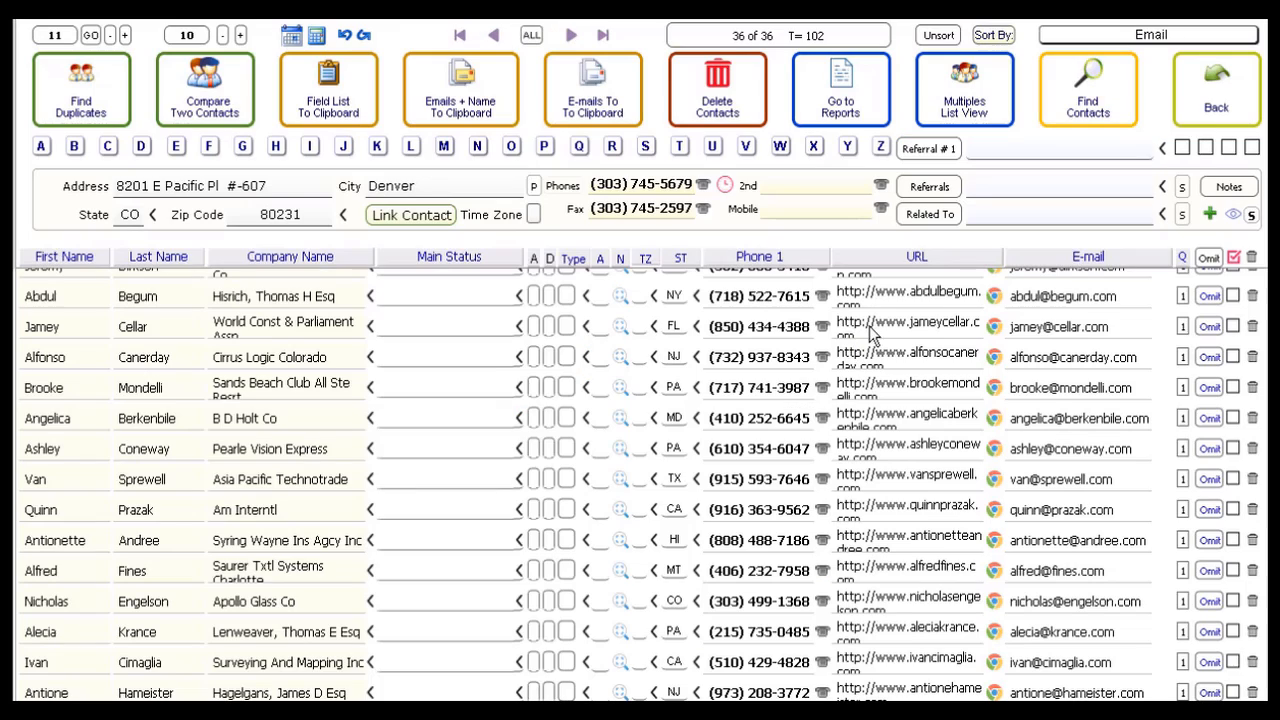
{"action": "left_click", "coordinate": [1215, 110]}
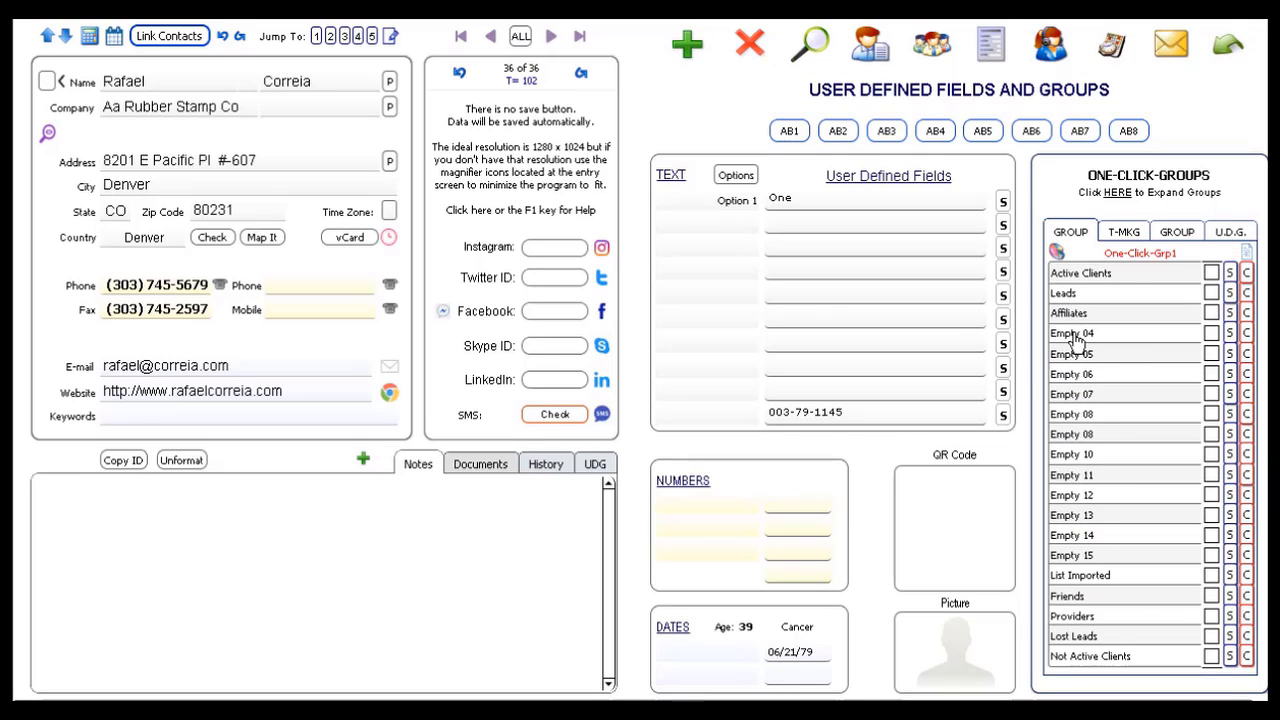
Step: Use the Active Clients S button with SELECTED to tag all 36 found records
{"action": "left_click", "coordinate": [930, 58]}
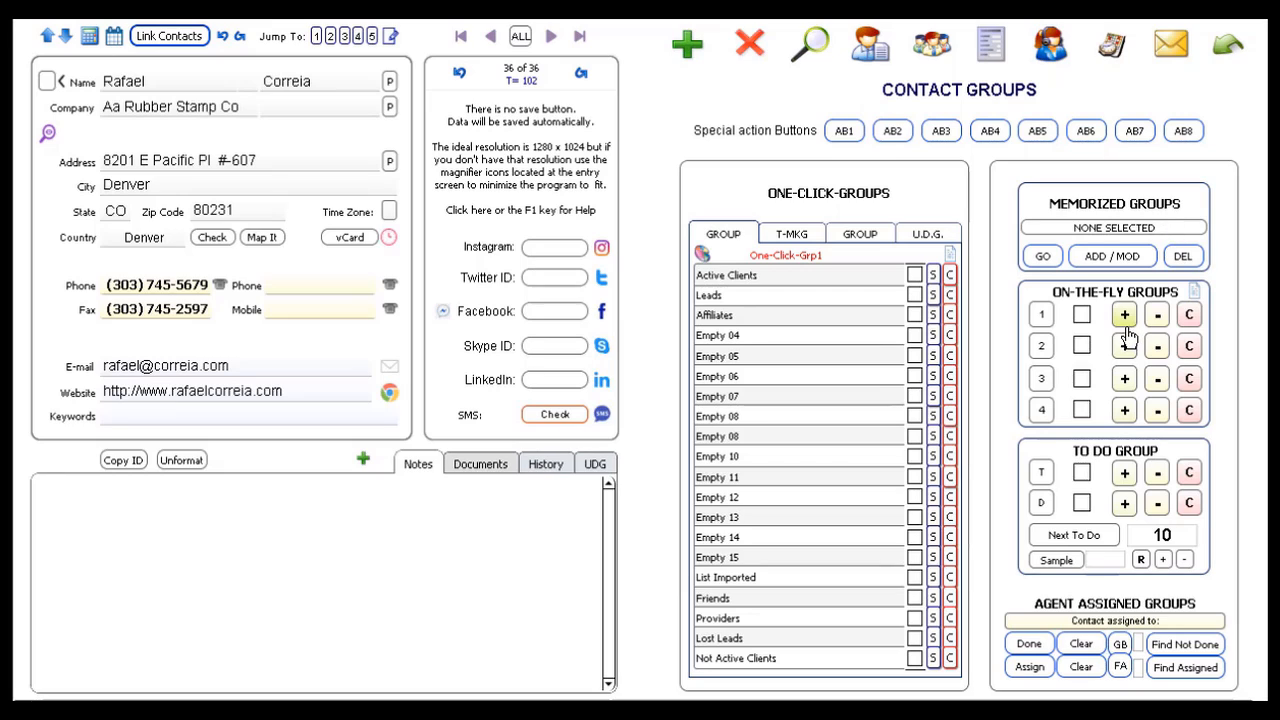
{"action": "left_click", "coordinate": [933, 280]}
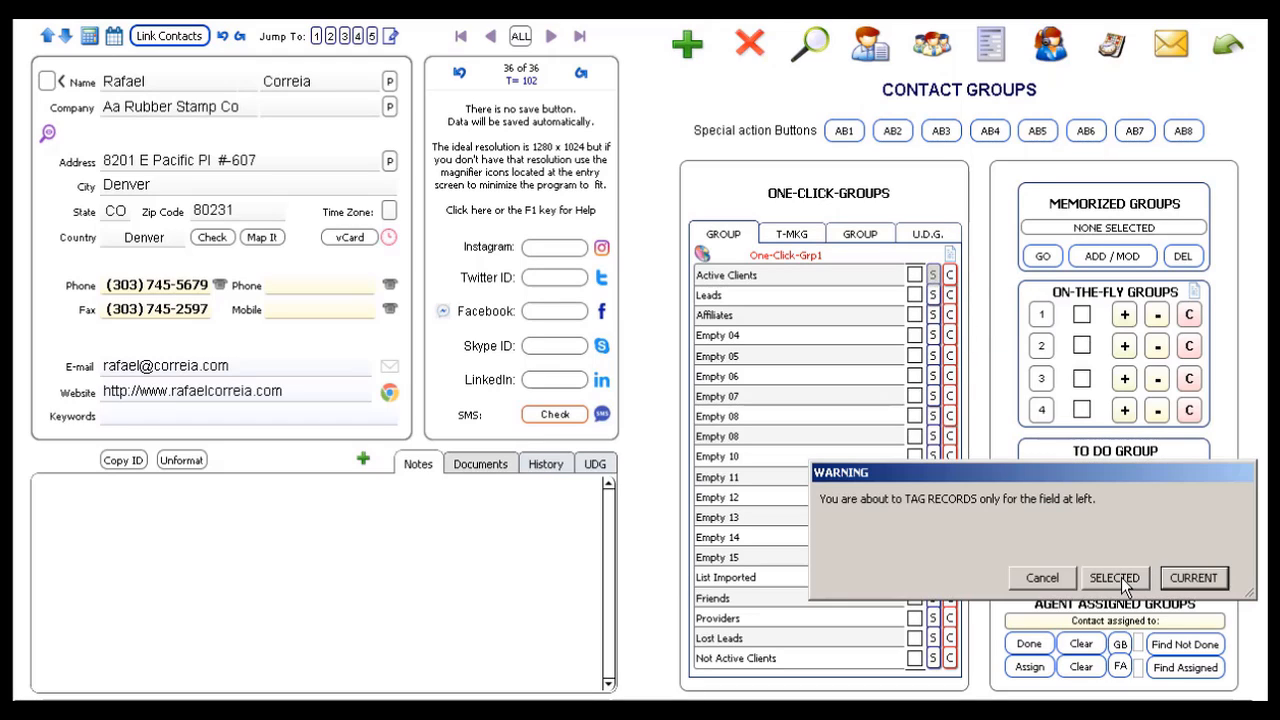
{"action": "left_click", "coordinate": [1123, 582]}
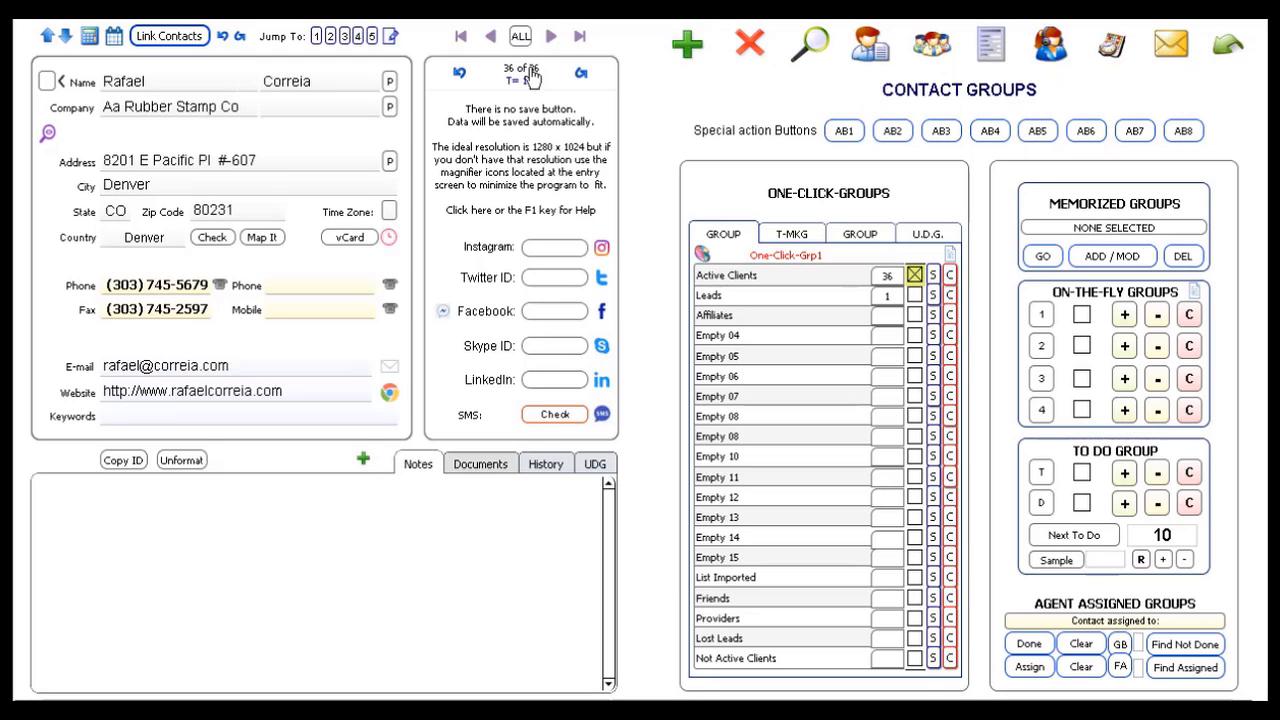
Step: Show all 102 records, refresh tallies to 38 Active Clients and 2 Leads, and start a Leads find
{"action": "left_click", "coordinate": [520, 37]}
{"action": "left_click", "coordinate": [950, 258]}
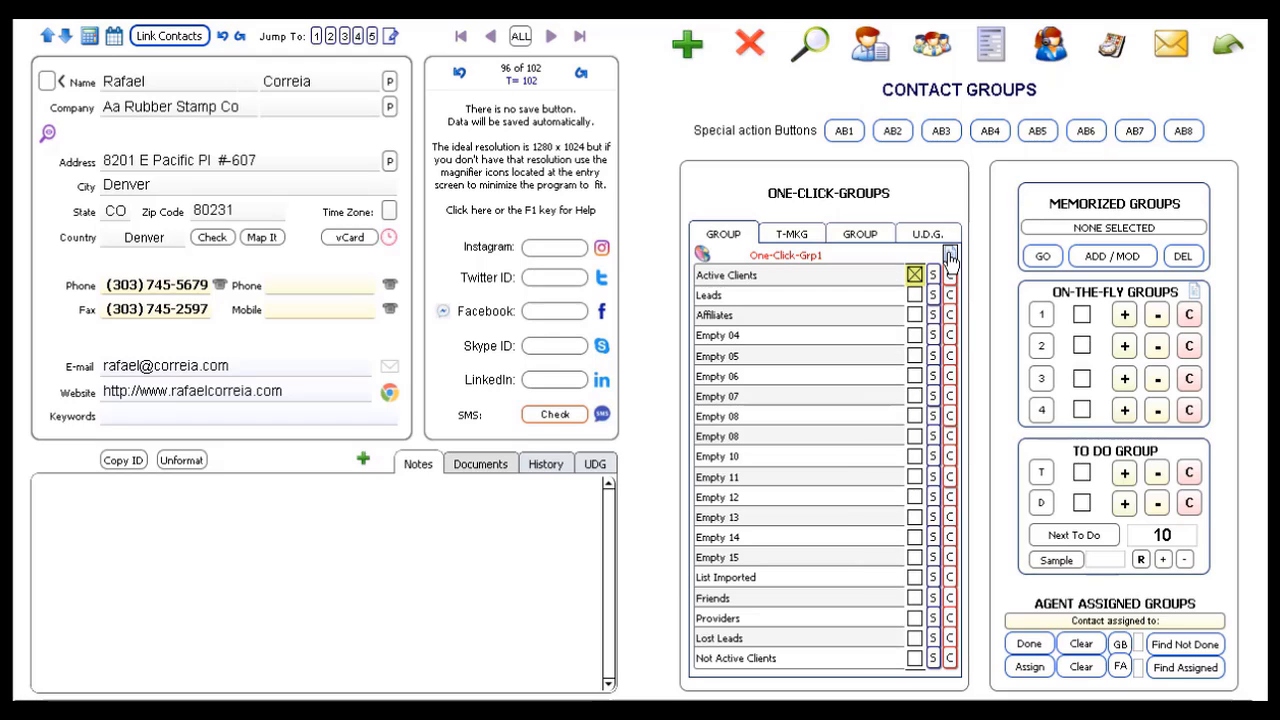
{"action": "left_click", "coordinate": [950, 258]}
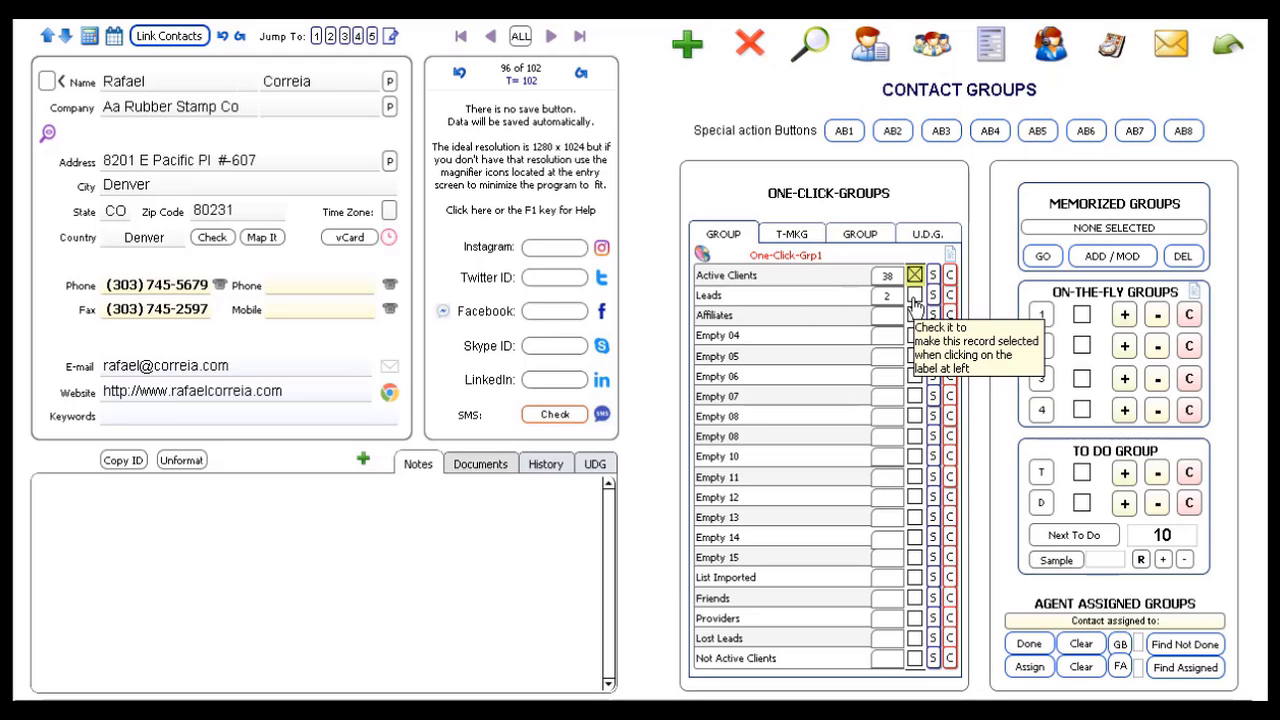
{"action": "left_click", "coordinate": [802, 302]}
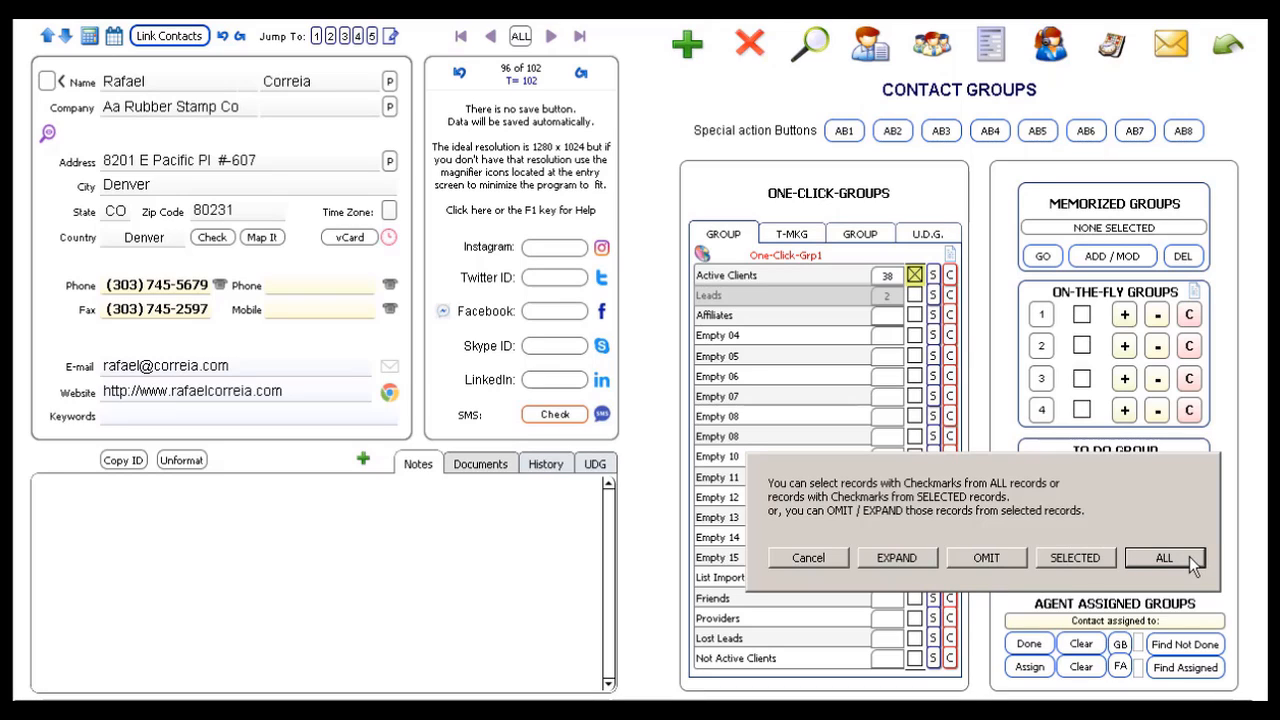
Step: Find the two Leads contacts, step through them, then show all 102 records again
{"action": "left_click", "coordinate": [1164, 557]}
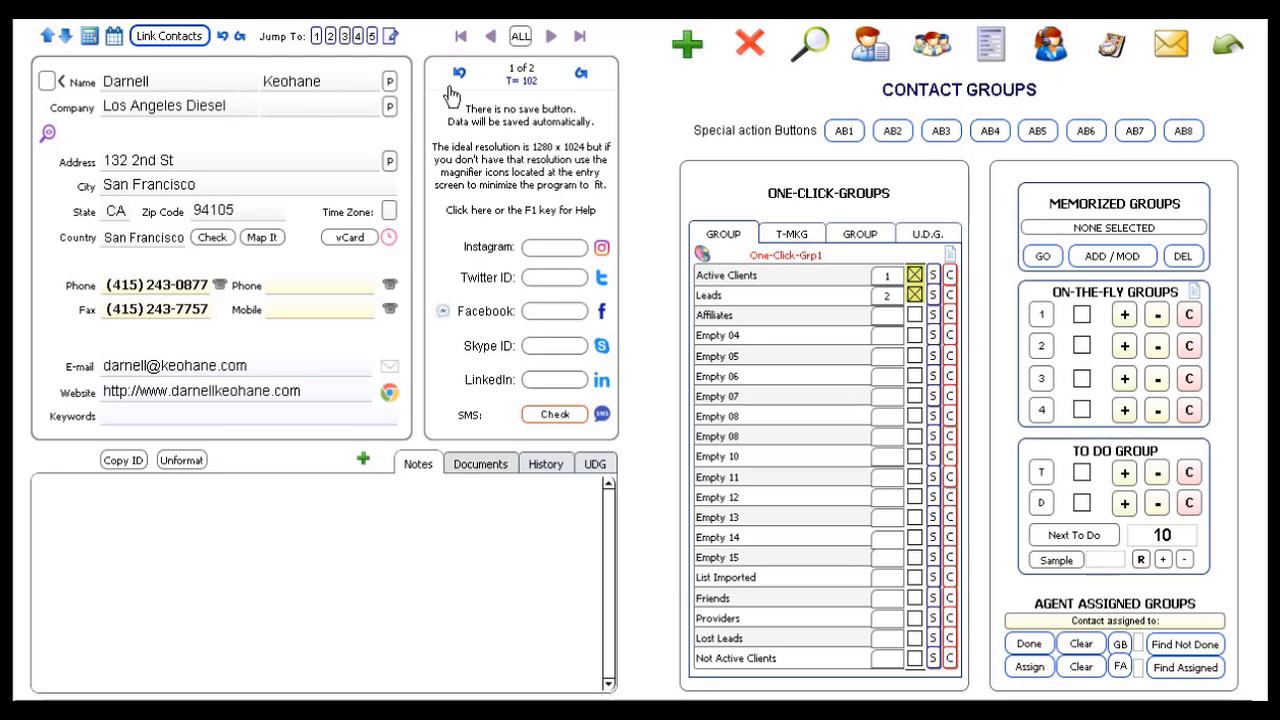
{"action": "left_click", "coordinate": [551, 38]}
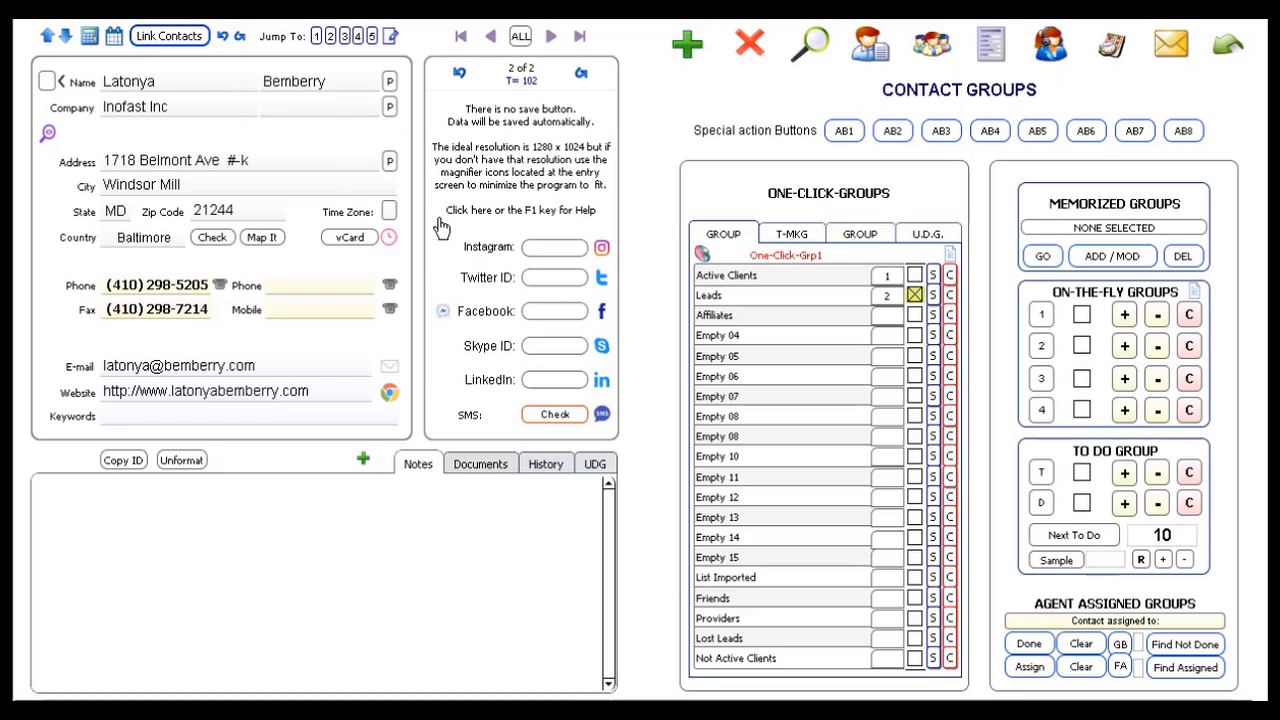
{"action": "left_click", "coordinate": [884, 292]}
{"action": "left_click", "coordinate": [948, 258]}
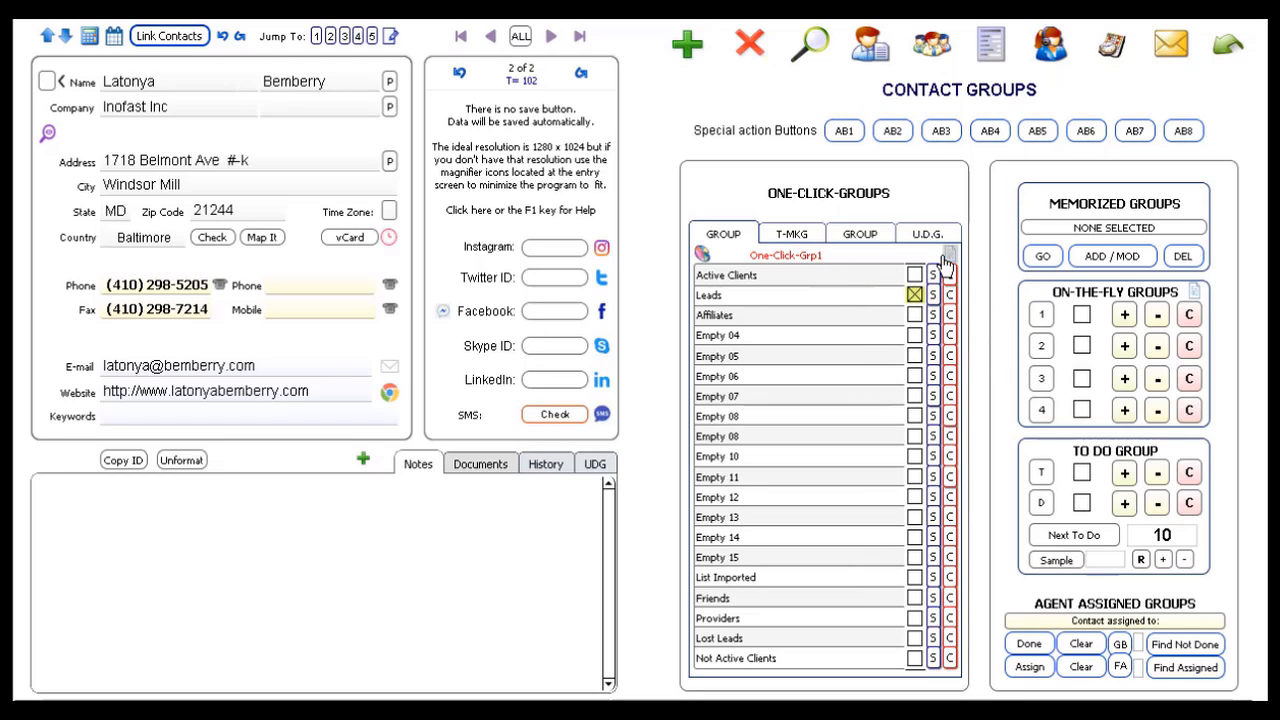
{"action": "left_click", "coordinate": [948, 258]}
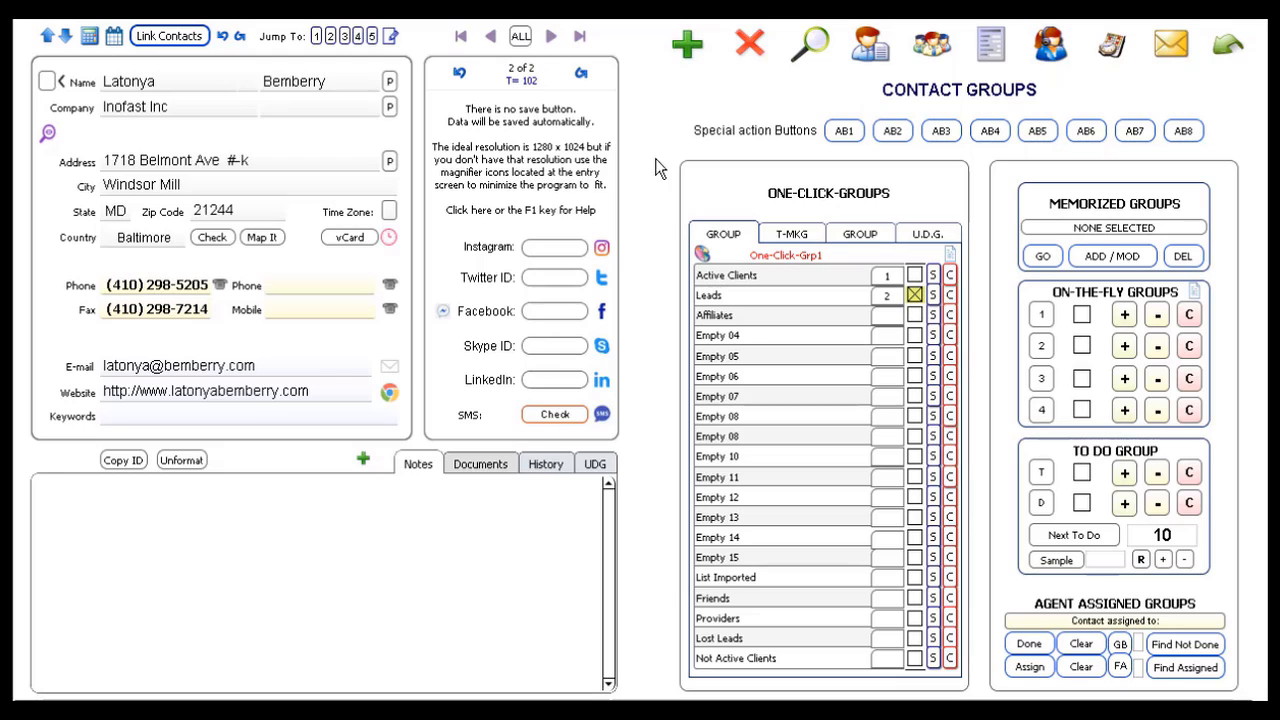
{"action": "left_click", "coordinate": [521, 38]}
Step: Chart the One-Click-Grp1 tallies in full view, then close it back to record 94
{"action": "left_click", "coordinate": [705, 257]}
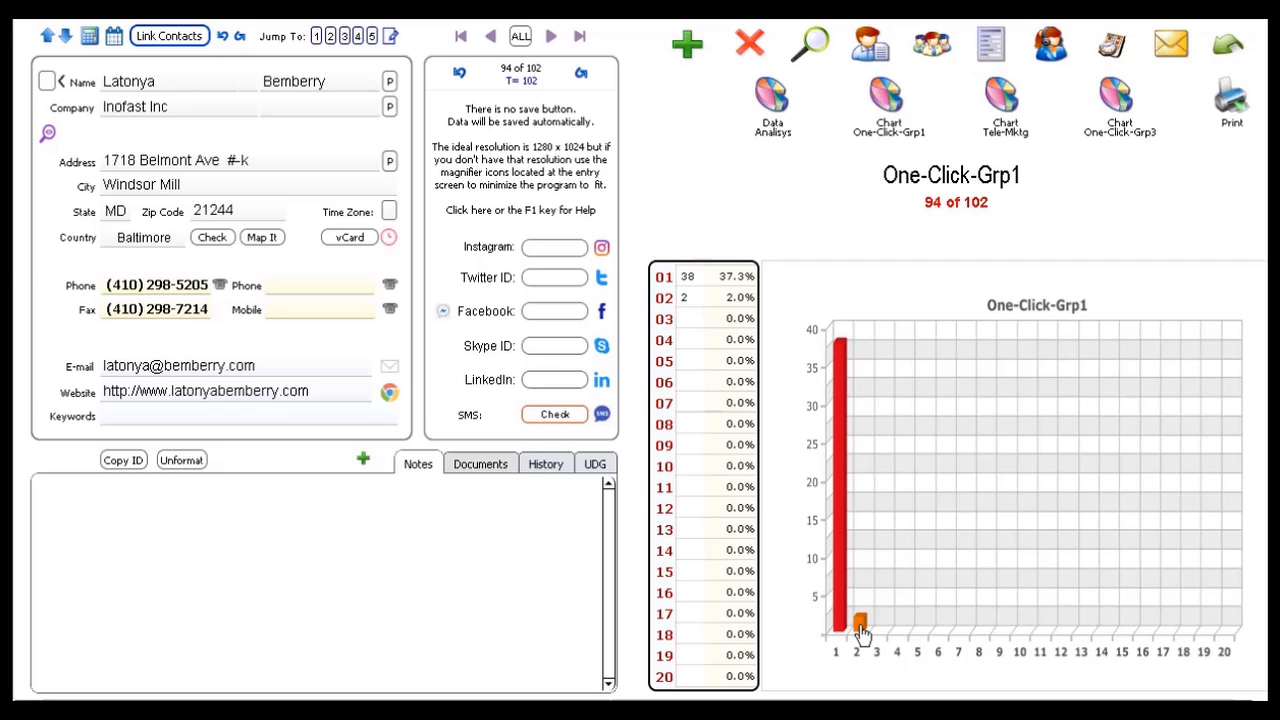
{"action": "left_click", "coordinate": [917, 492]}
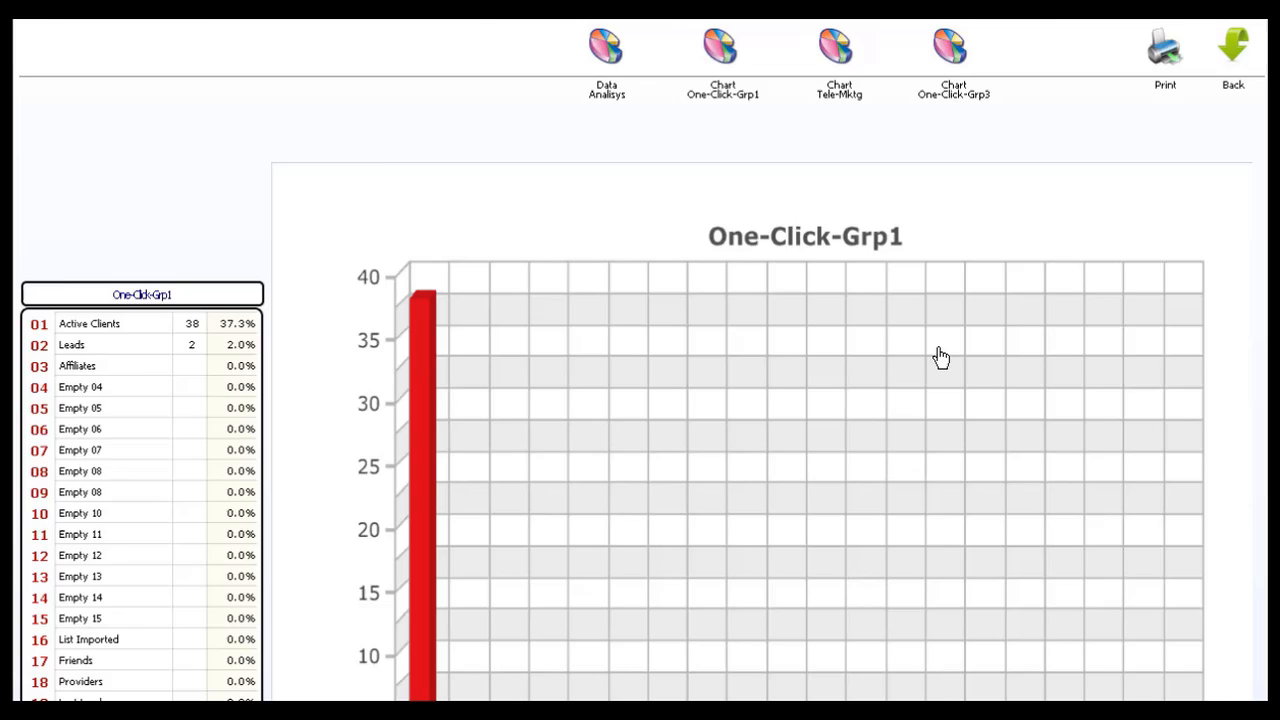
{"action": "left_click", "coordinate": [939, 349]}
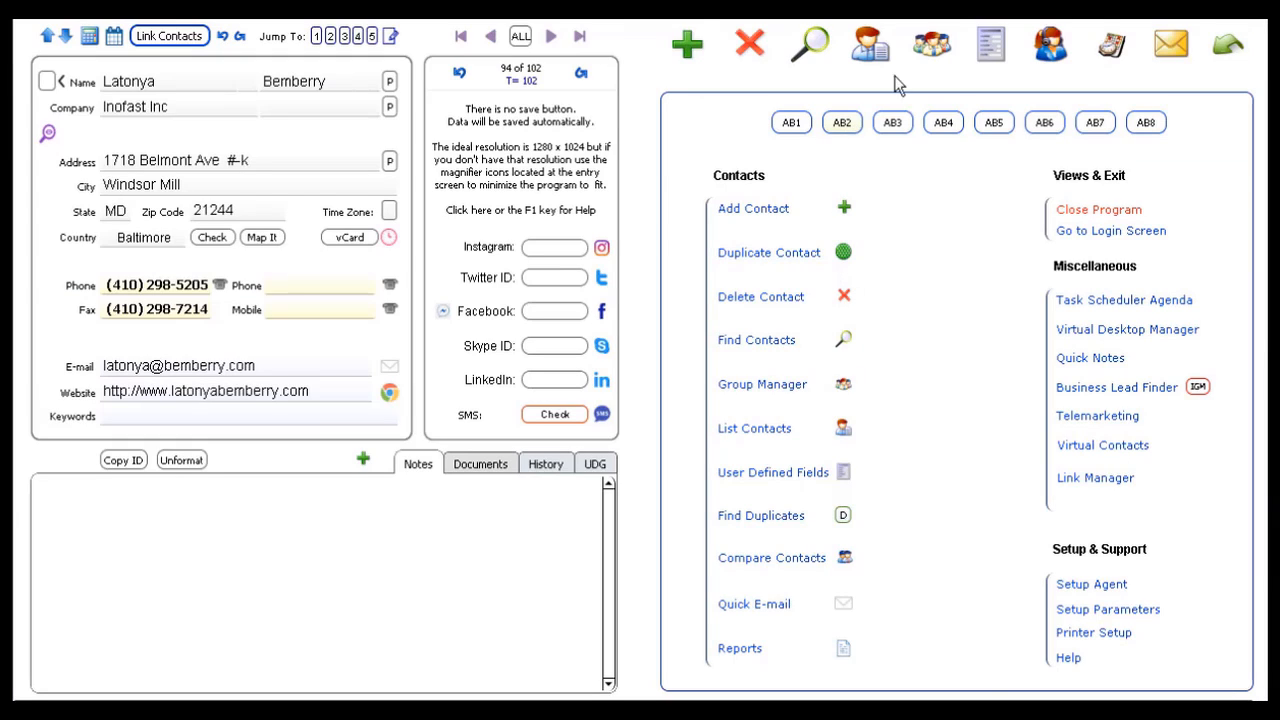
Step: In Contact Groups, browse Tele-Mktg and One-Click-Grp3, then find the 2 Leads contacts from One-Click-Grp1
{"action": "left_click", "coordinate": [931, 48]}
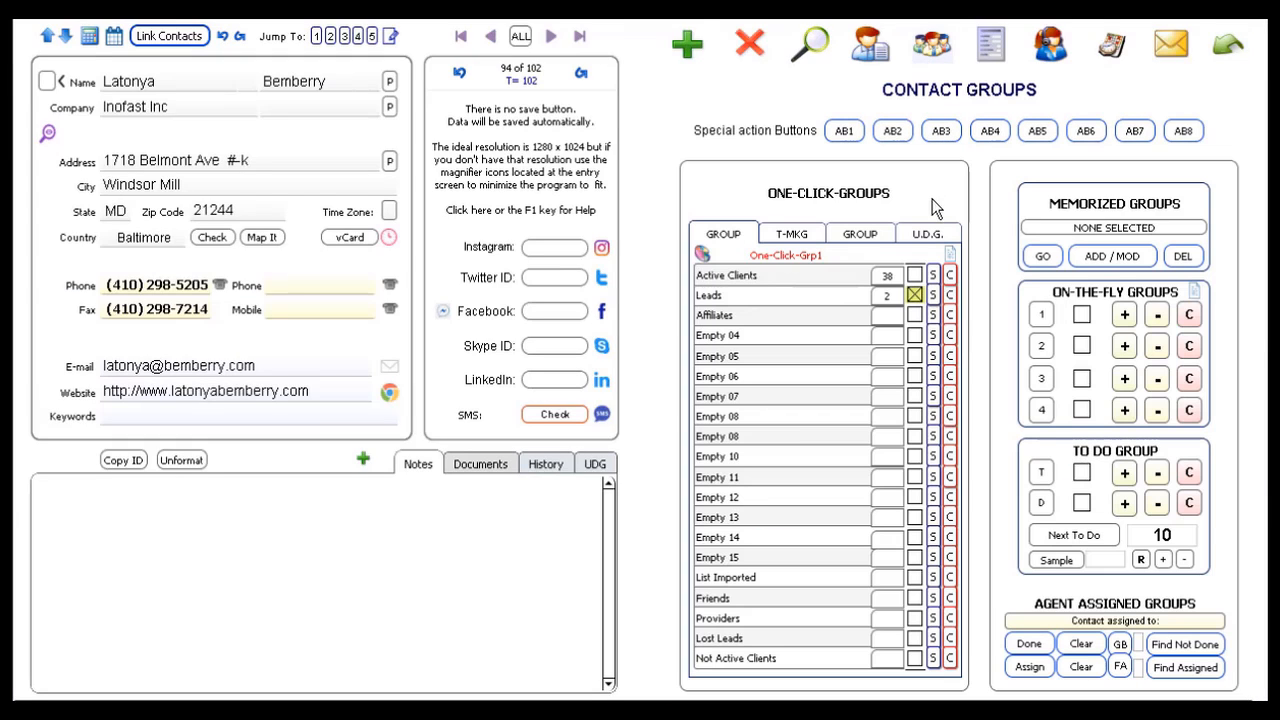
{"action": "left_click", "coordinate": [805, 236]}
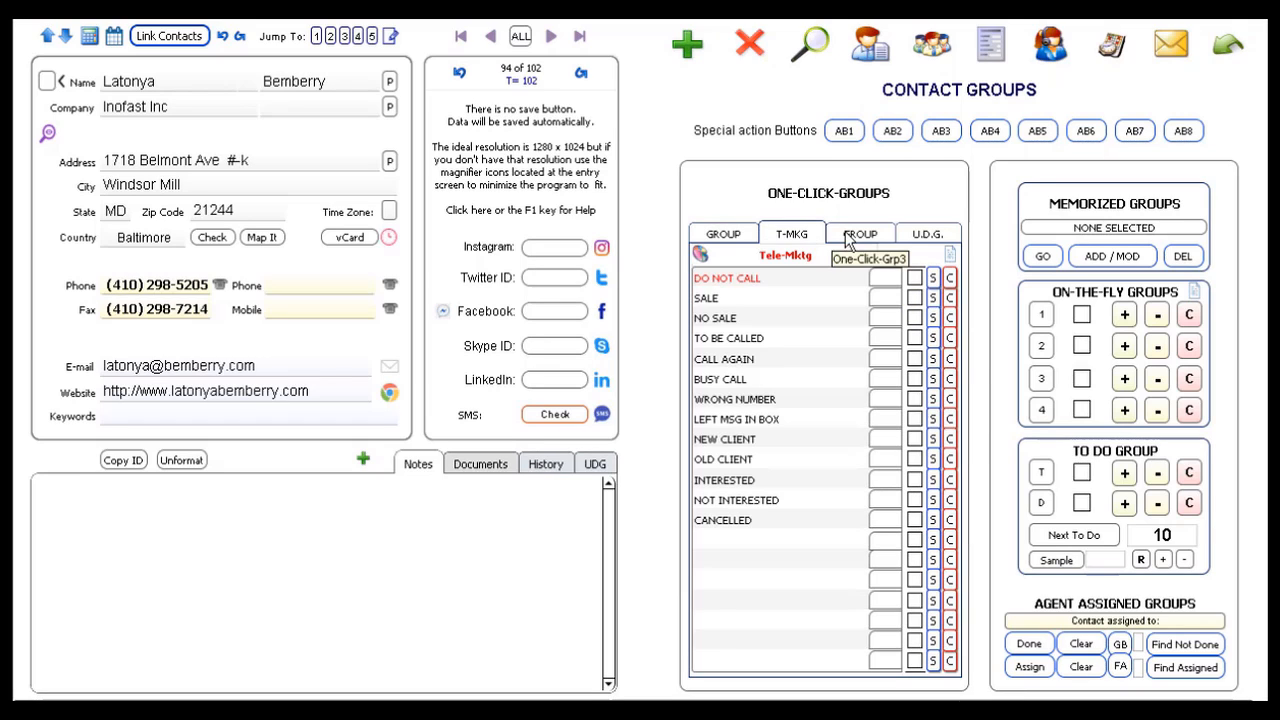
{"action": "left_click", "coordinate": [856, 236]}
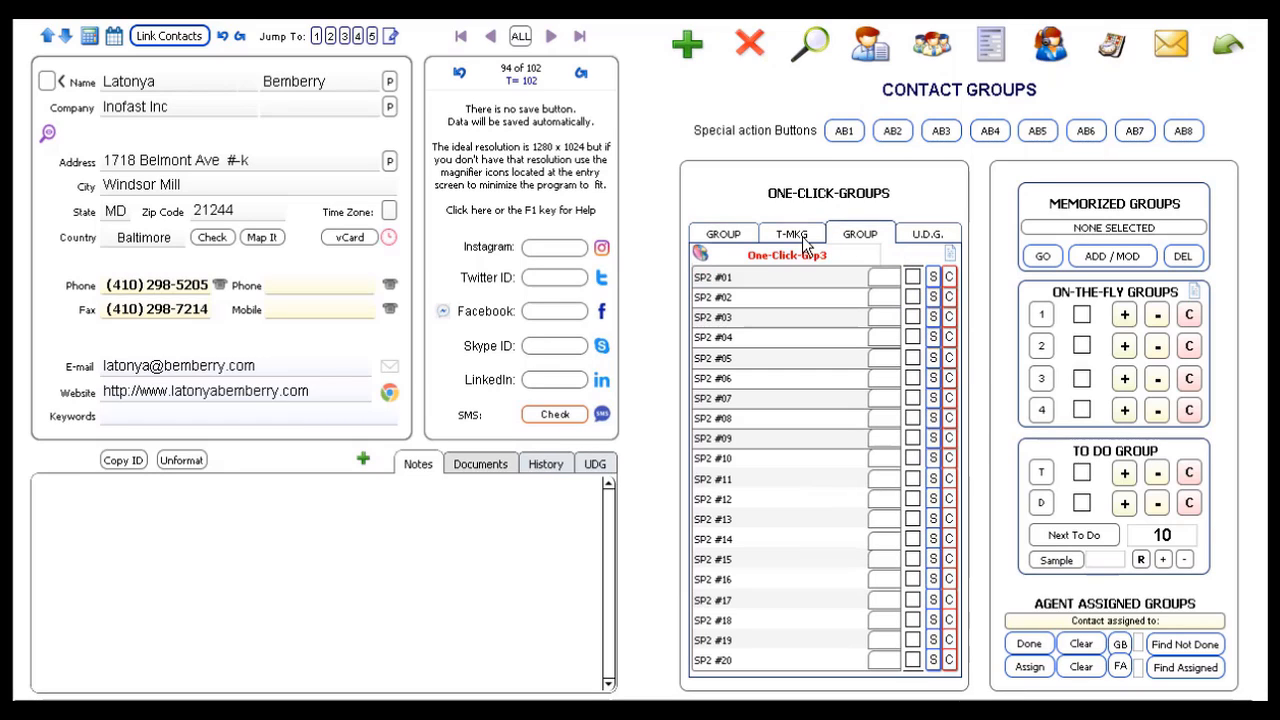
{"action": "left_click", "coordinate": [724, 237]}
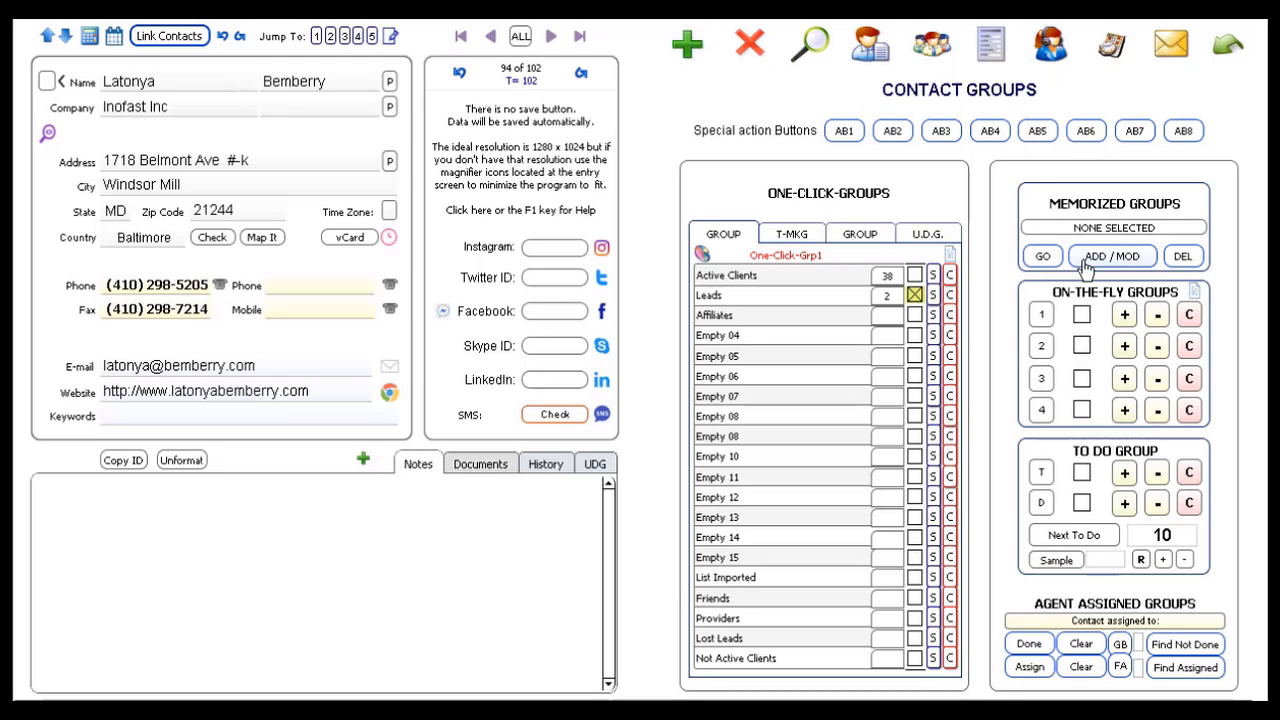
{"action": "left_click", "coordinate": [761, 304]}
{"action": "key", "text": "Return"}
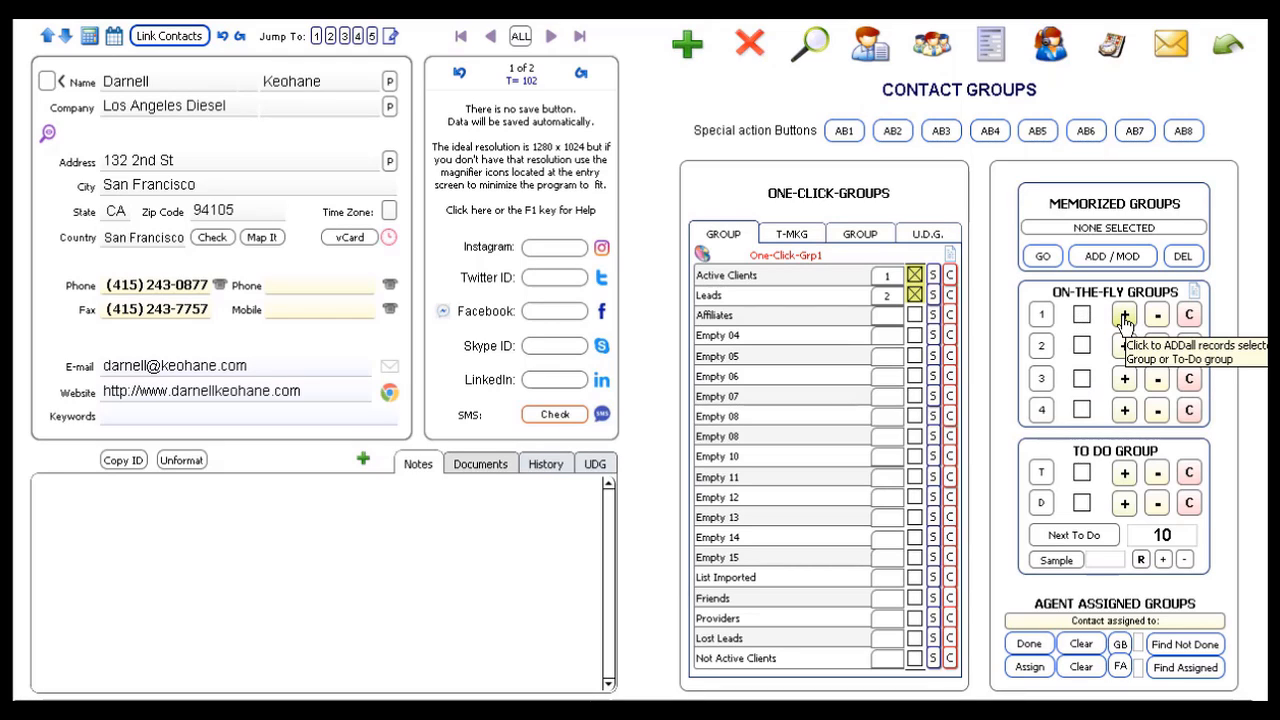
Step: Add the two Leads contacts and then all 38 Active Clients to on-the-fly group 1
{"action": "left_click", "coordinate": [1082, 315]}
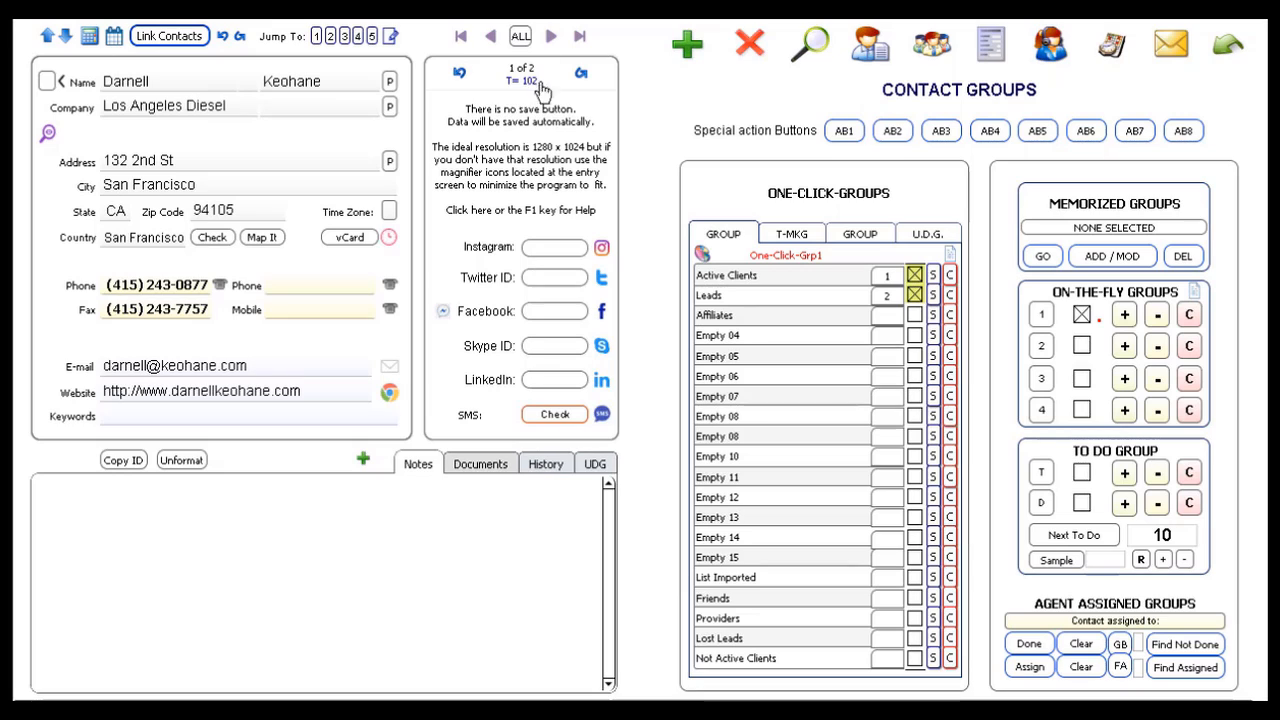
{"action": "left_click", "coordinate": [551, 36]}
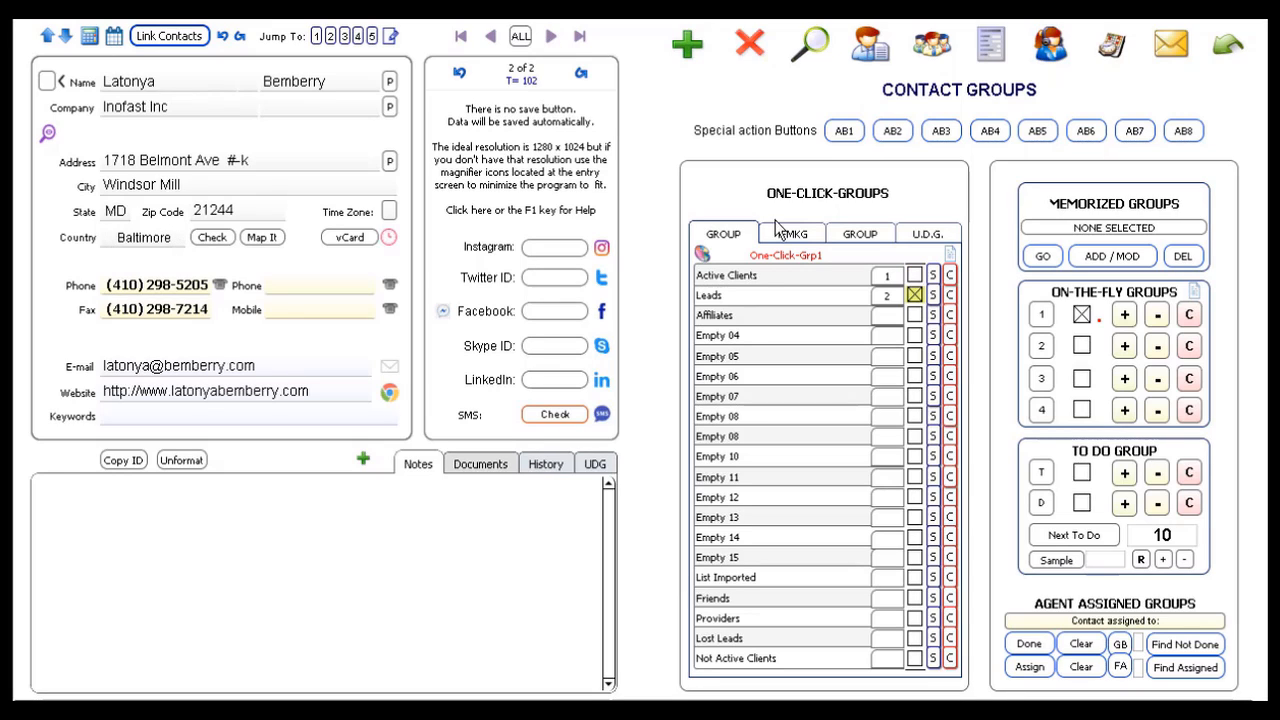
{"action": "left_click", "coordinate": [737, 282]}
{"action": "key", "text": "Return"}
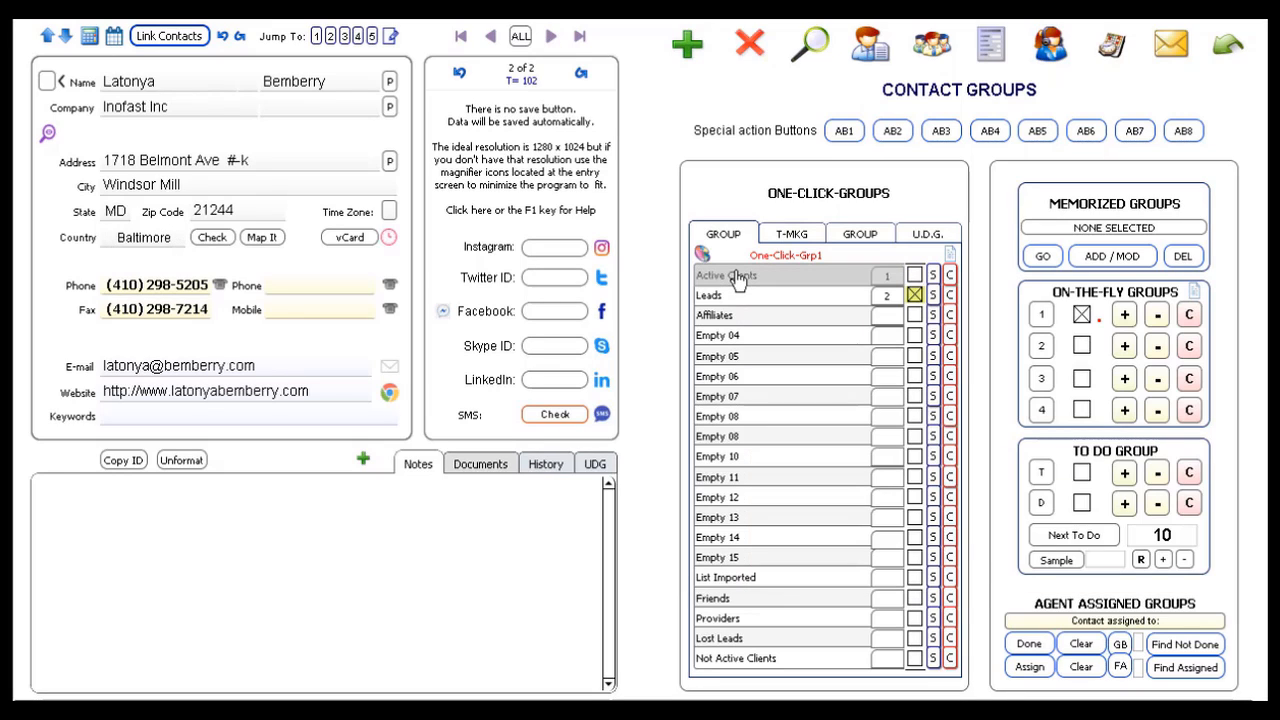
{"action": "left_click", "coordinate": [1122, 317]}
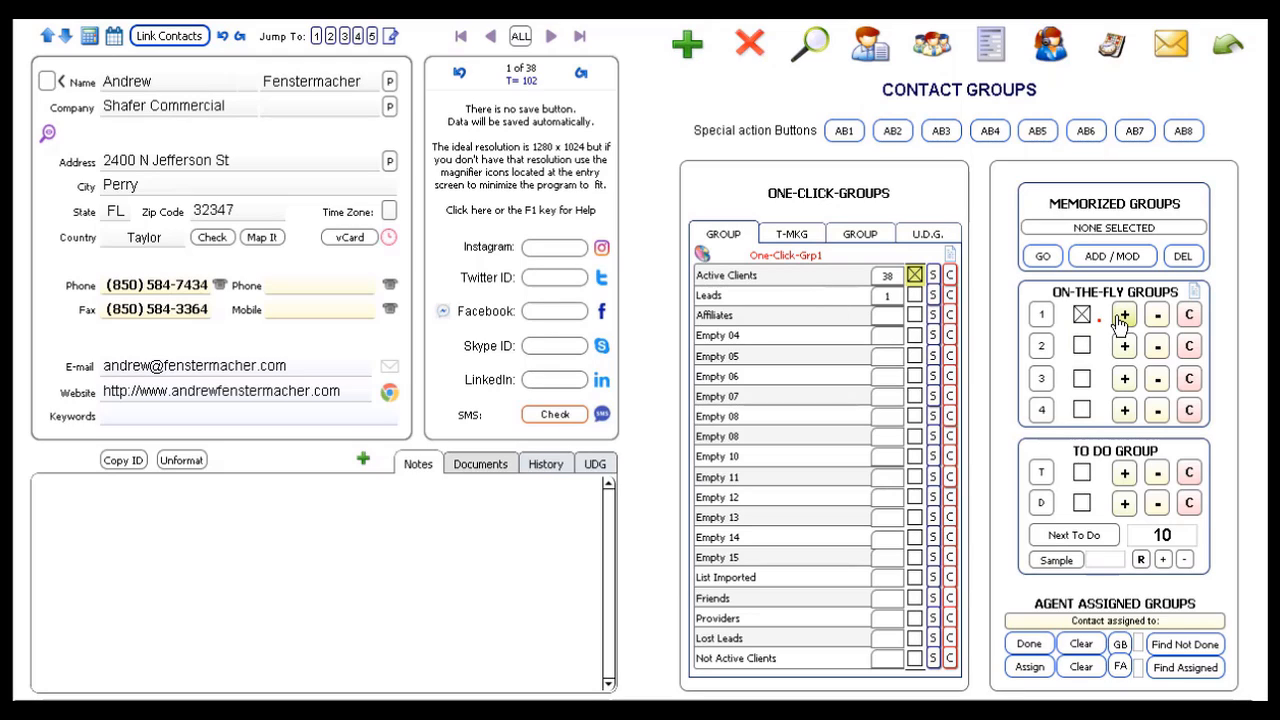
Step: Display the 39 on-the-fly group 1 contacts, then narrow back to the 2 Leads contacts
{"action": "left_click", "coordinate": [1041, 318]}
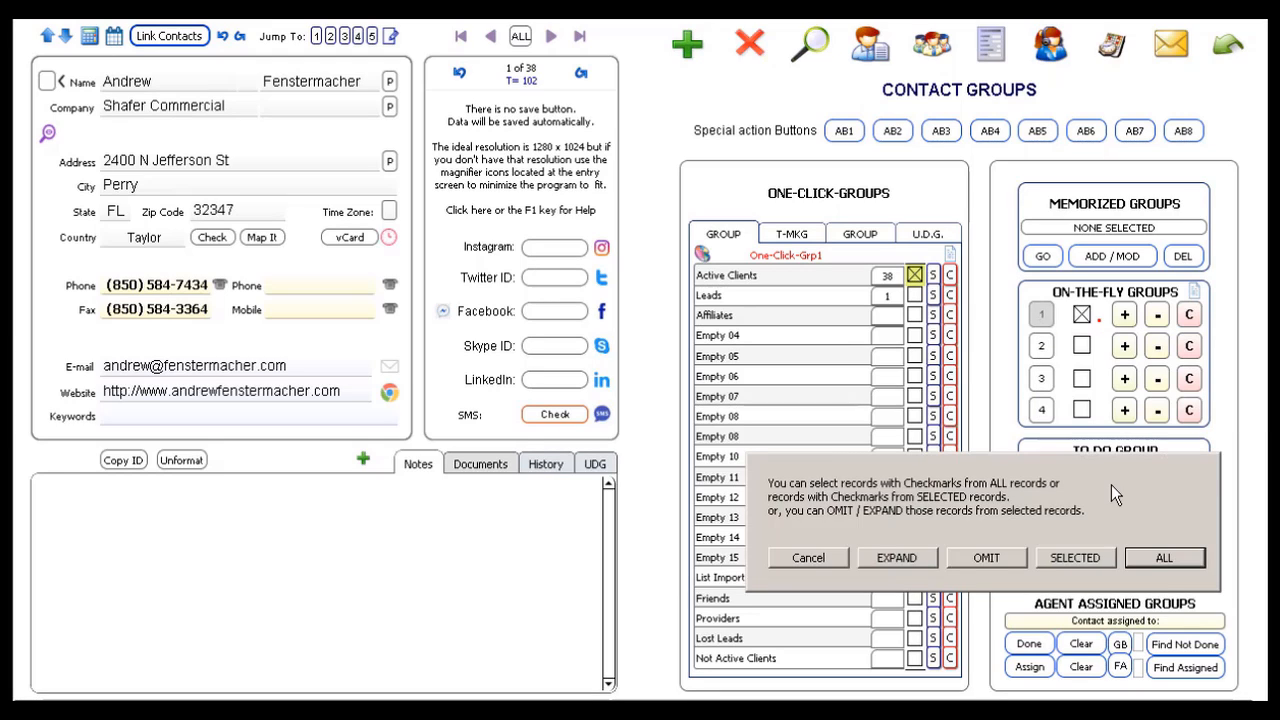
{"action": "left_click", "coordinate": [1163, 557]}
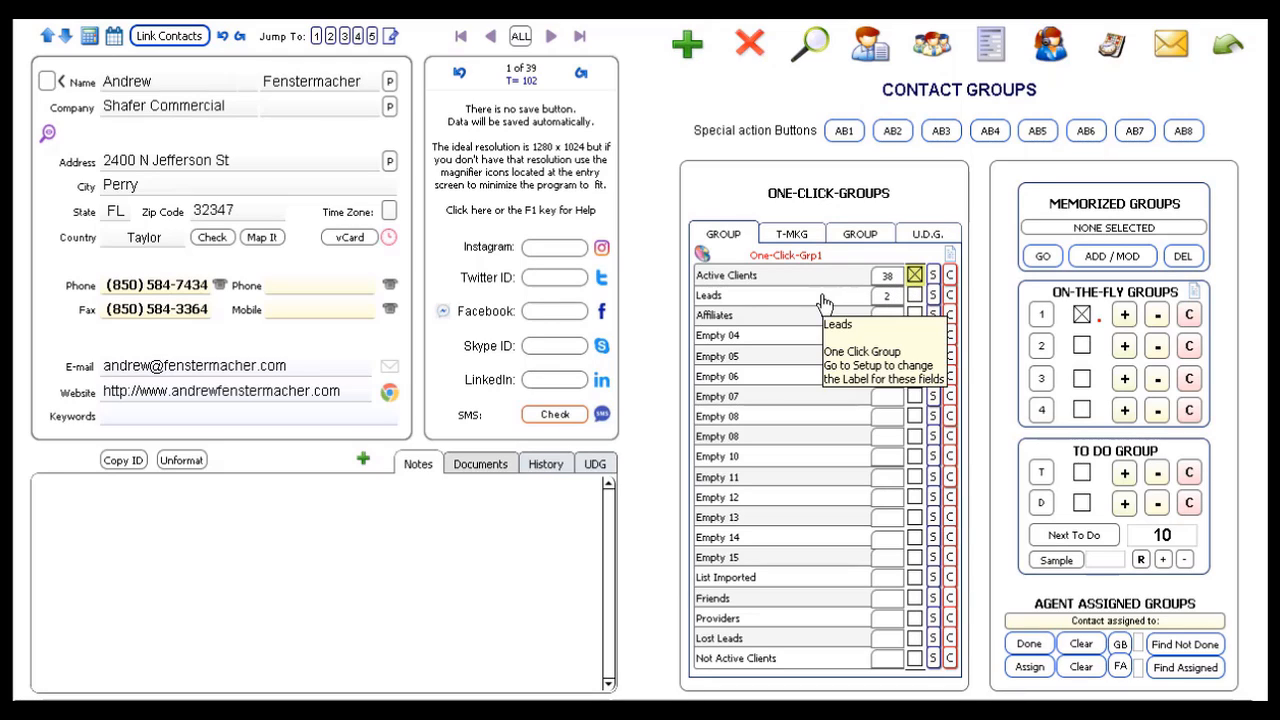
{"action": "left_click", "coordinate": [760, 303]}
{"action": "key", "text": "Return"}
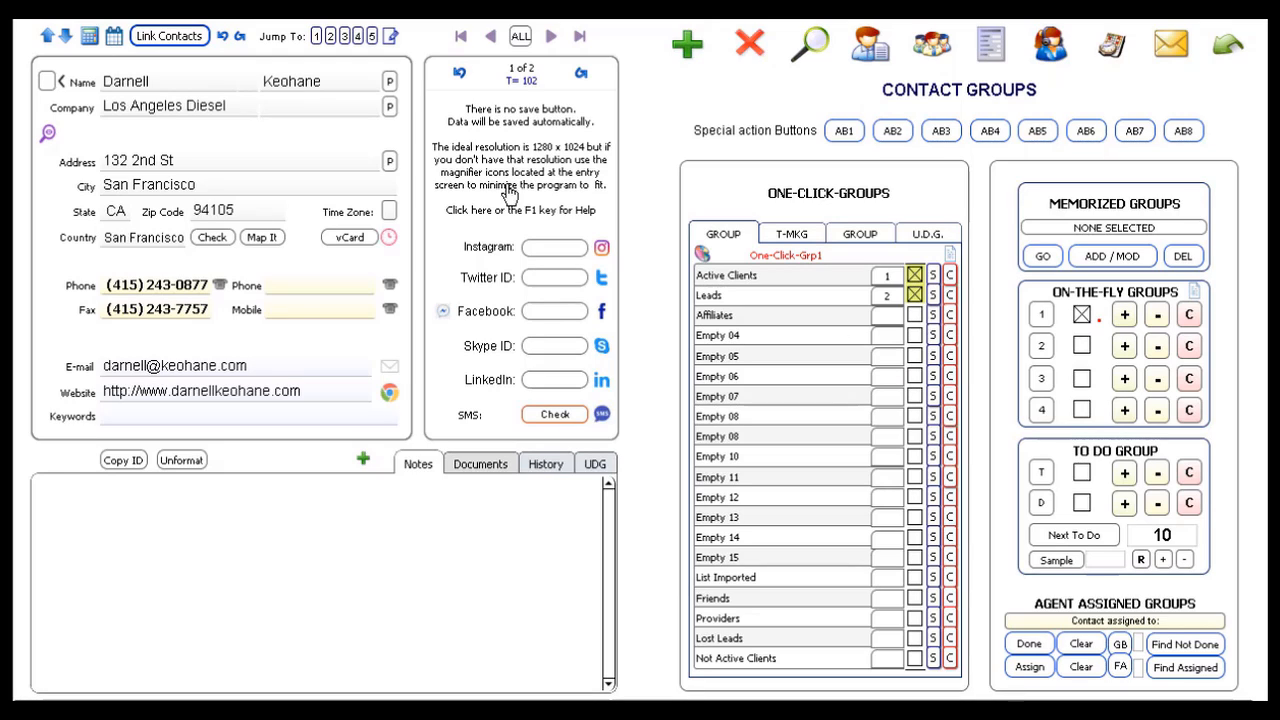
Step: Select the 39 on-the-fly group 1 contacts from all records
{"action": "left_click", "coordinate": [1040, 316]}
{"action": "key", "text": "Return"}
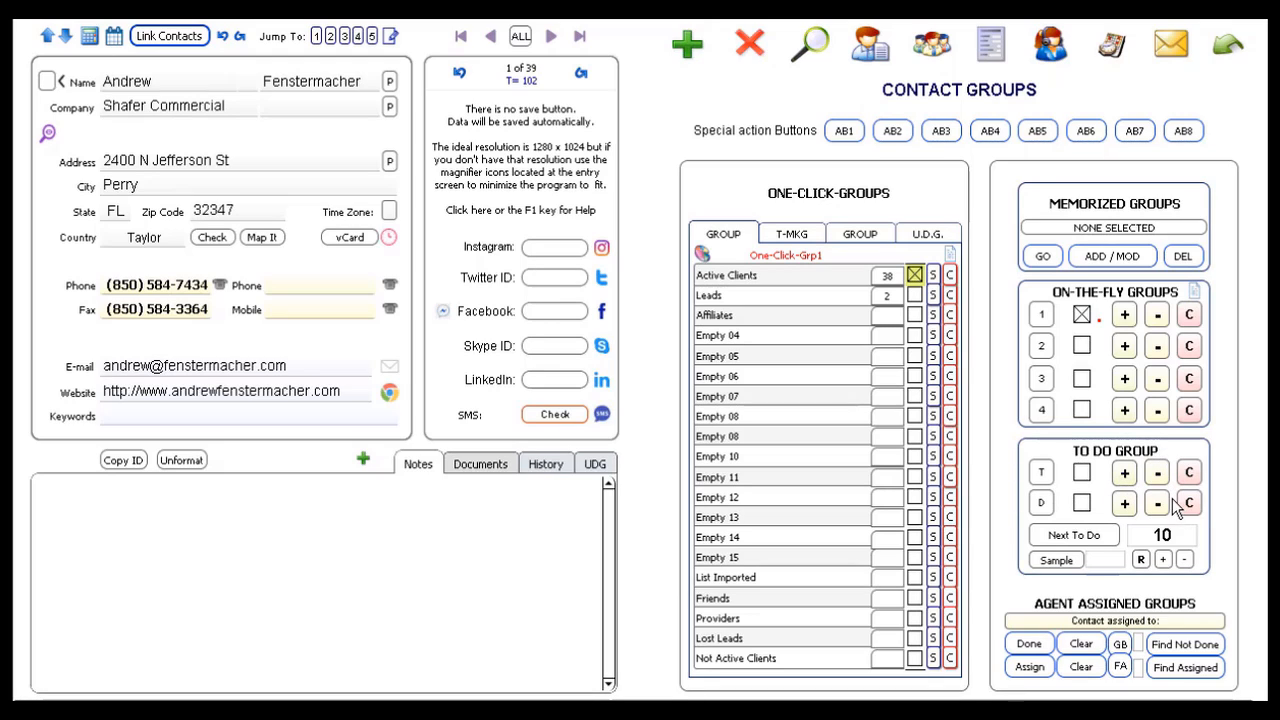
Step: Add the 39 contacts to to-do group T and load the next 5 to-do contacts
{"action": "left_click", "coordinate": [1126, 474]}
{"action": "left_click", "coordinate": [1125, 474]}
{"action": "left_click", "coordinate": [1165, 538]}
{"action": "type", "text": "5"}
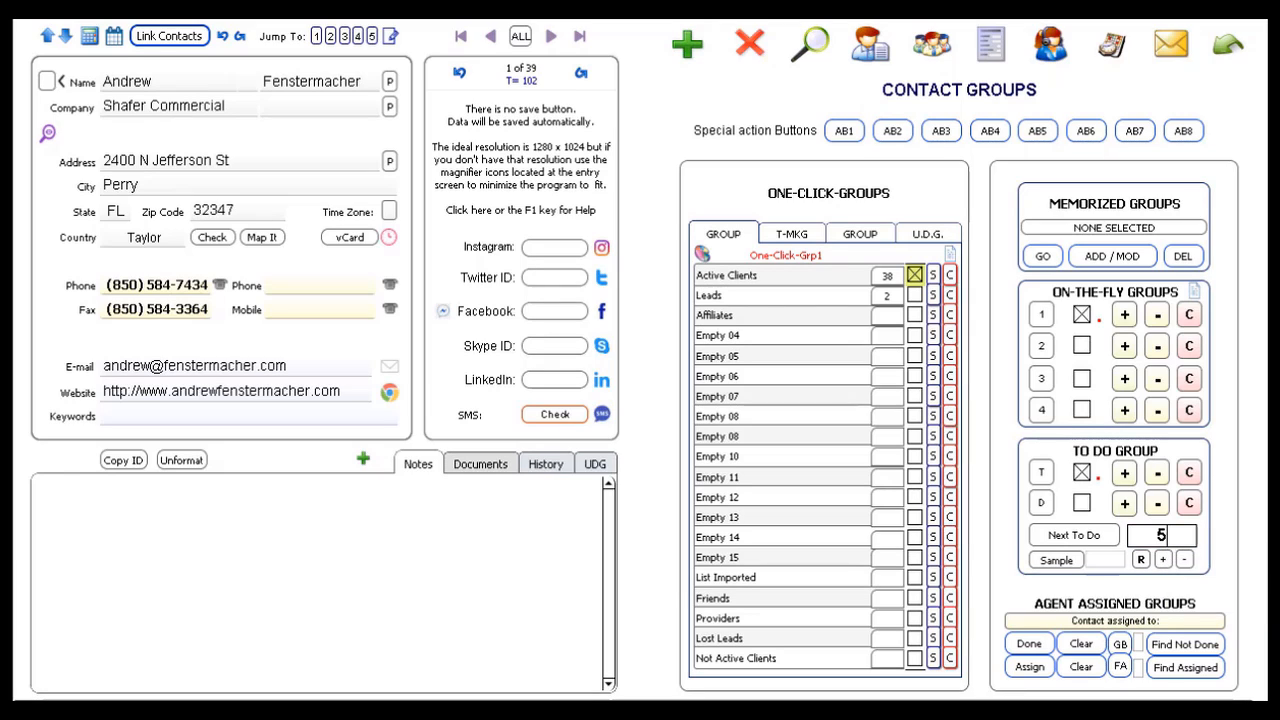
{"action": "key", "text": "Return"}
{"action": "left_click", "coordinate": [1076, 537]}
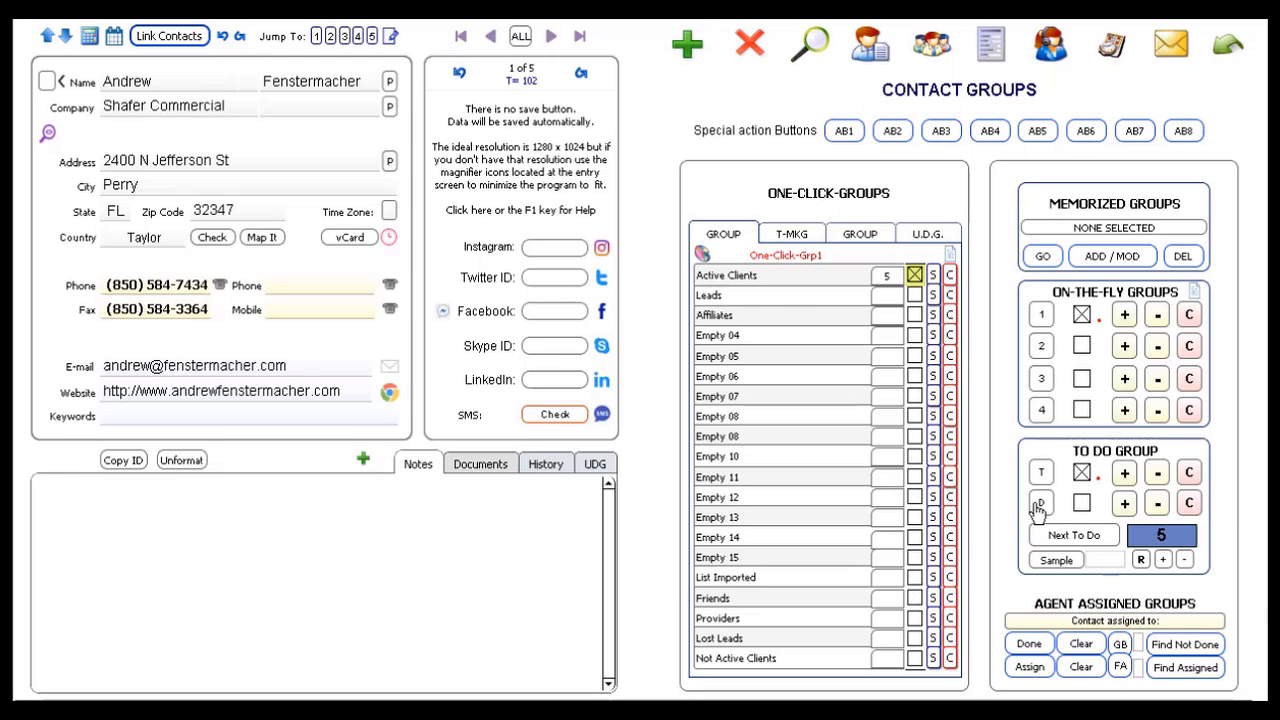
Step: Mark the current 5 to-do contacts as done (group D) and load the next batch
{"action": "left_click", "coordinate": [1125, 505]}
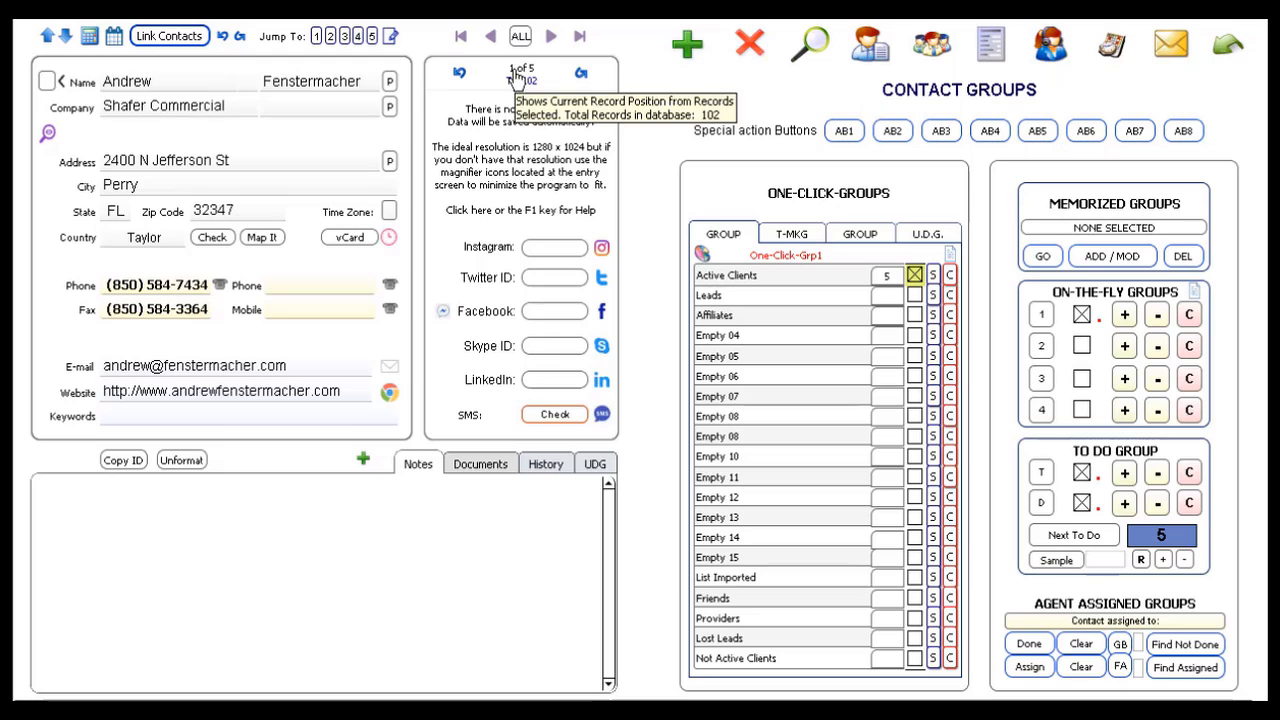
{"action": "left_click", "coordinate": [580, 36]}
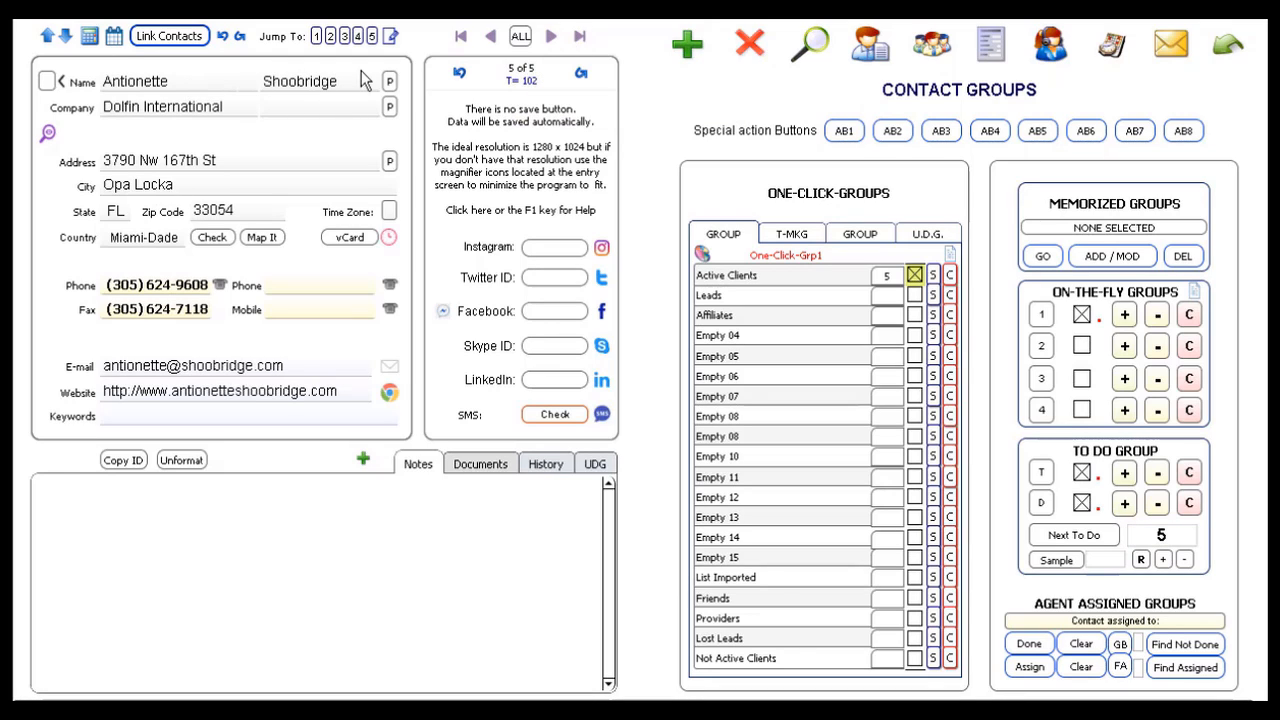
{"action": "left_click", "coordinate": [461, 38]}
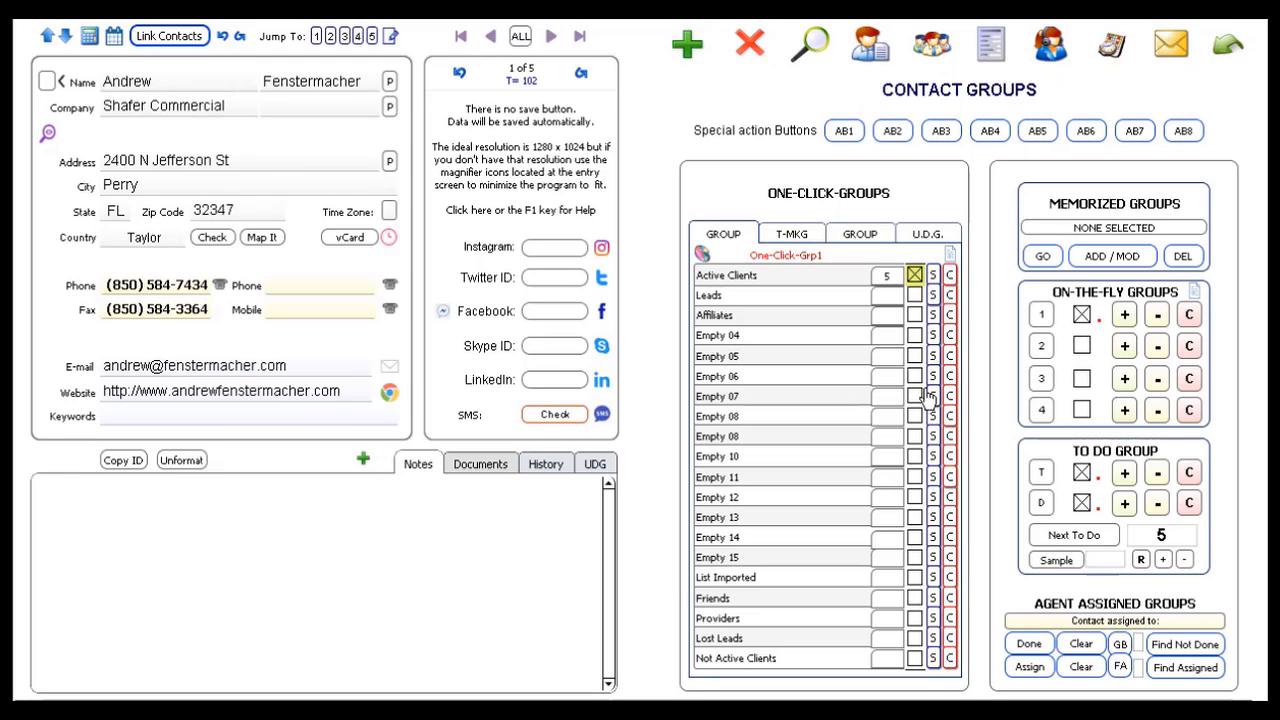
{"action": "left_click", "coordinate": [1097, 540]}
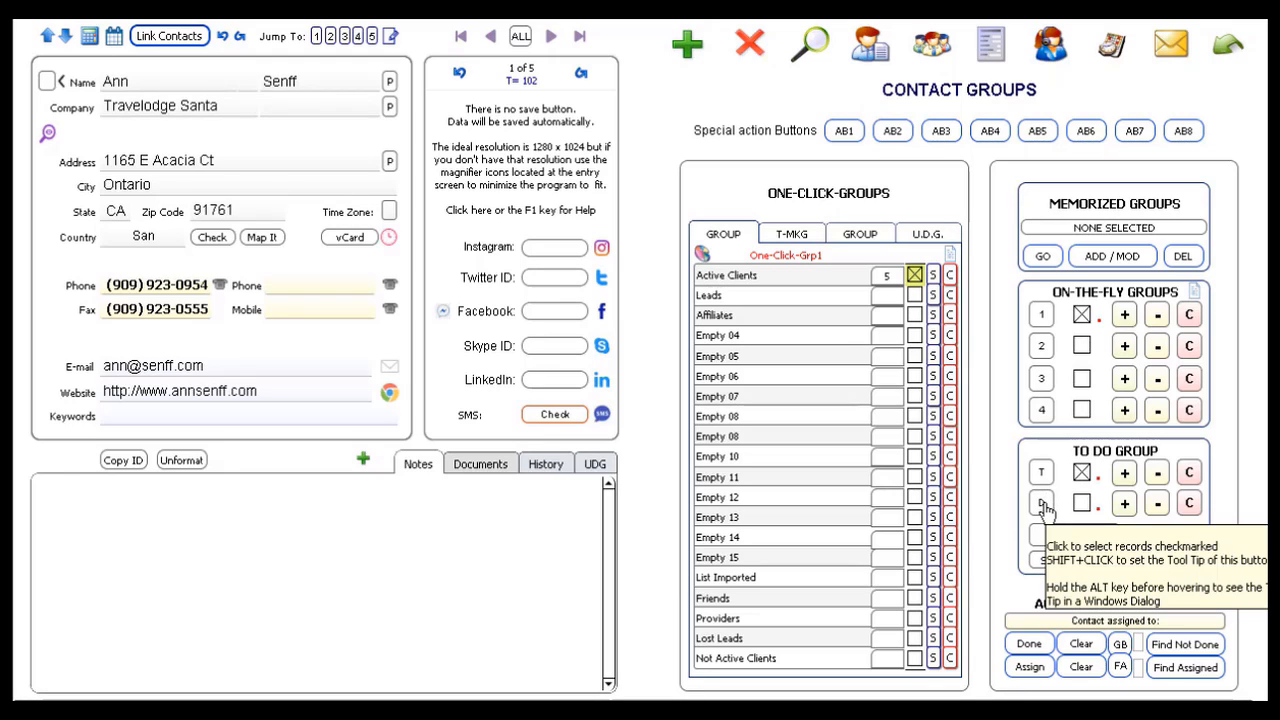
Step: Show all 39 contacts in to-do group T
{"action": "left_click", "coordinate": [1041, 504]}
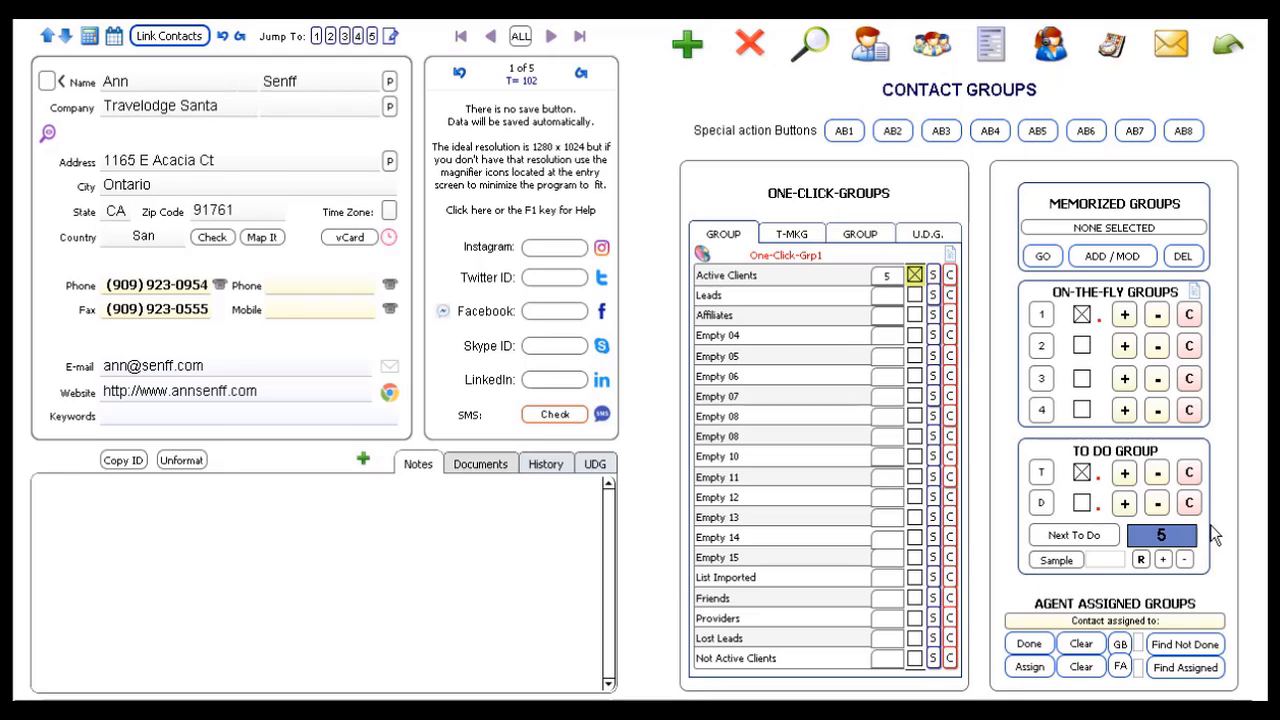
{"action": "left_click", "coordinate": [1041, 474]}
{"action": "key", "text": "Return"}
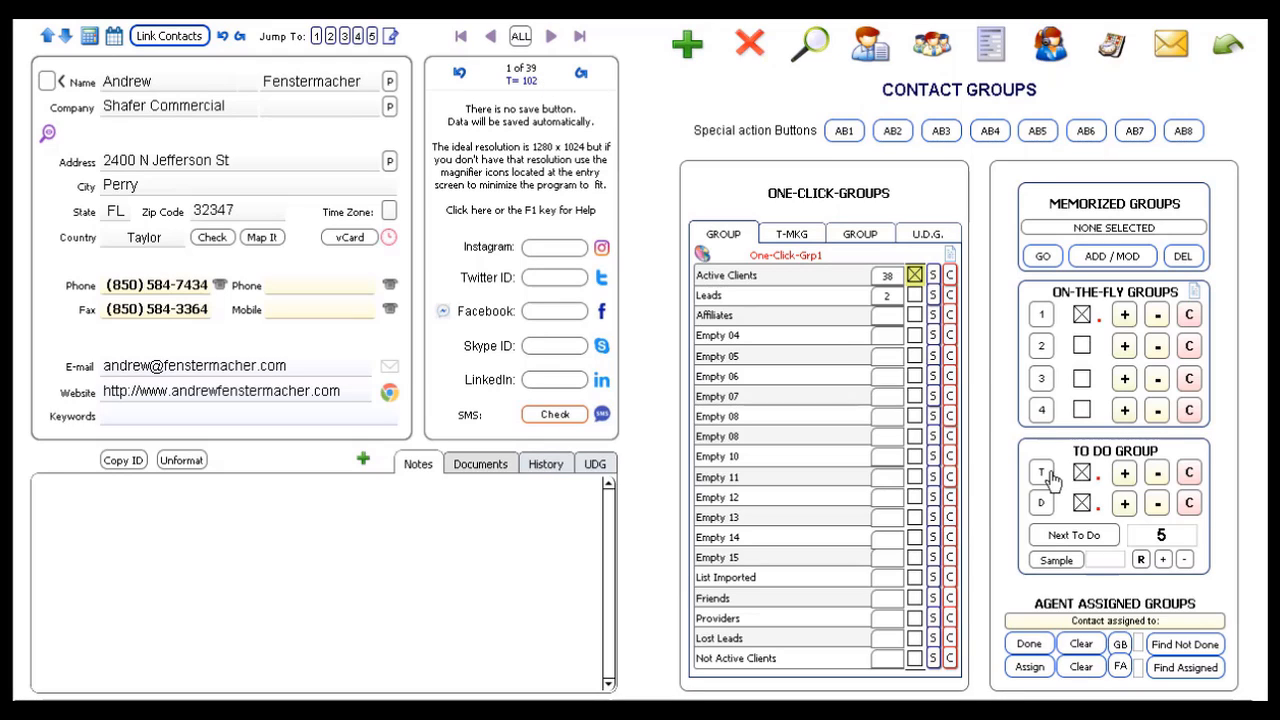
Step: Show the 5 contacts in done group D, then load the next 5 to-do contacts
{"action": "left_click", "coordinate": [1041, 508]}
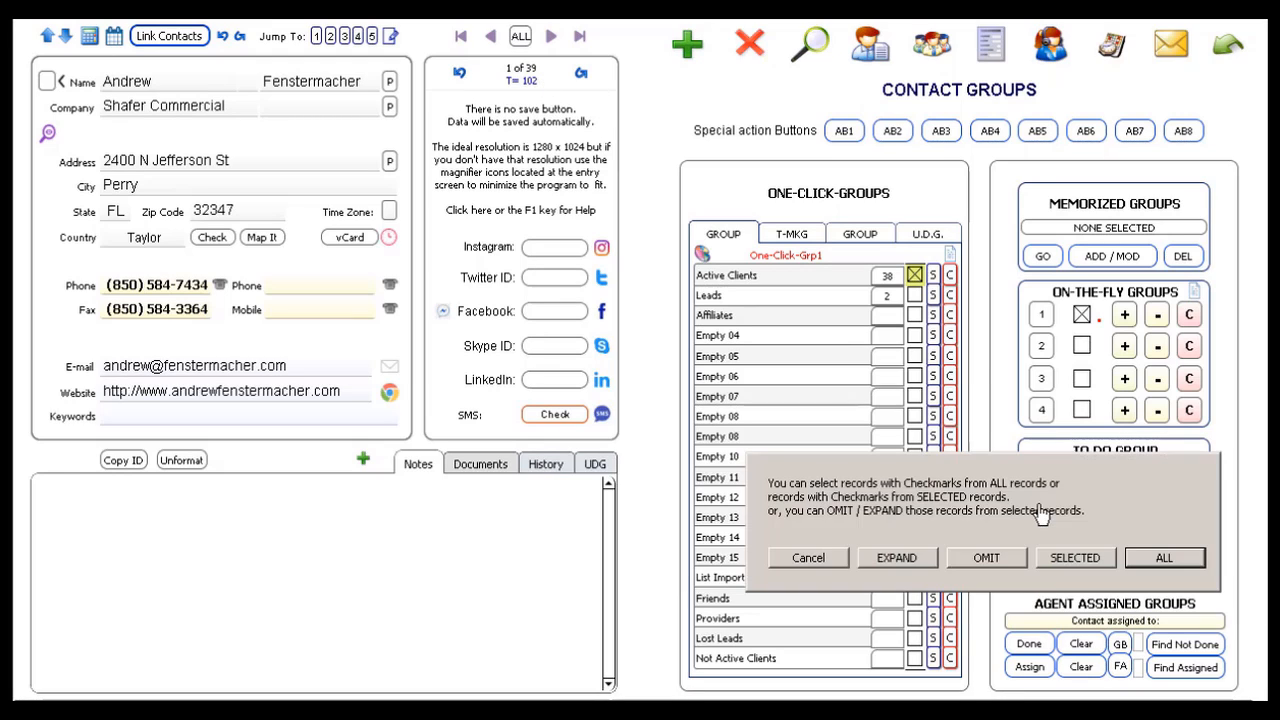
{"action": "key", "text": "Return"}
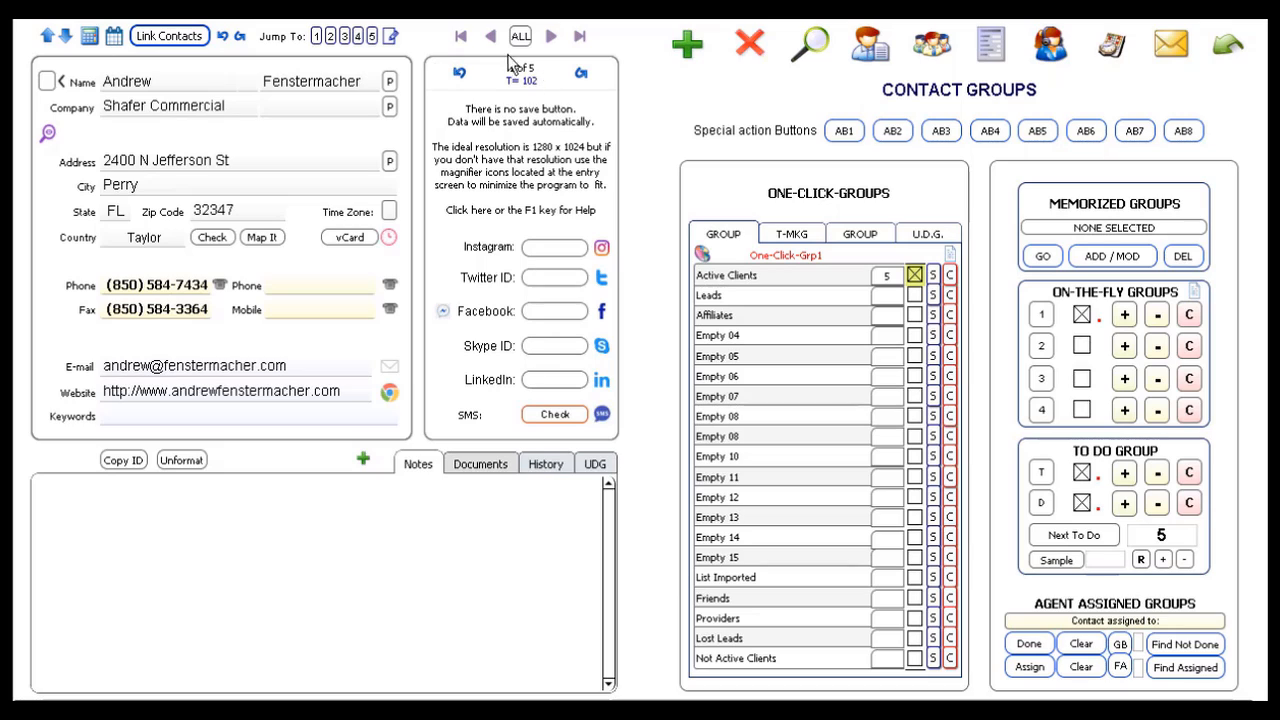
{"action": "left_click", "coordinate": [1080, 536]}
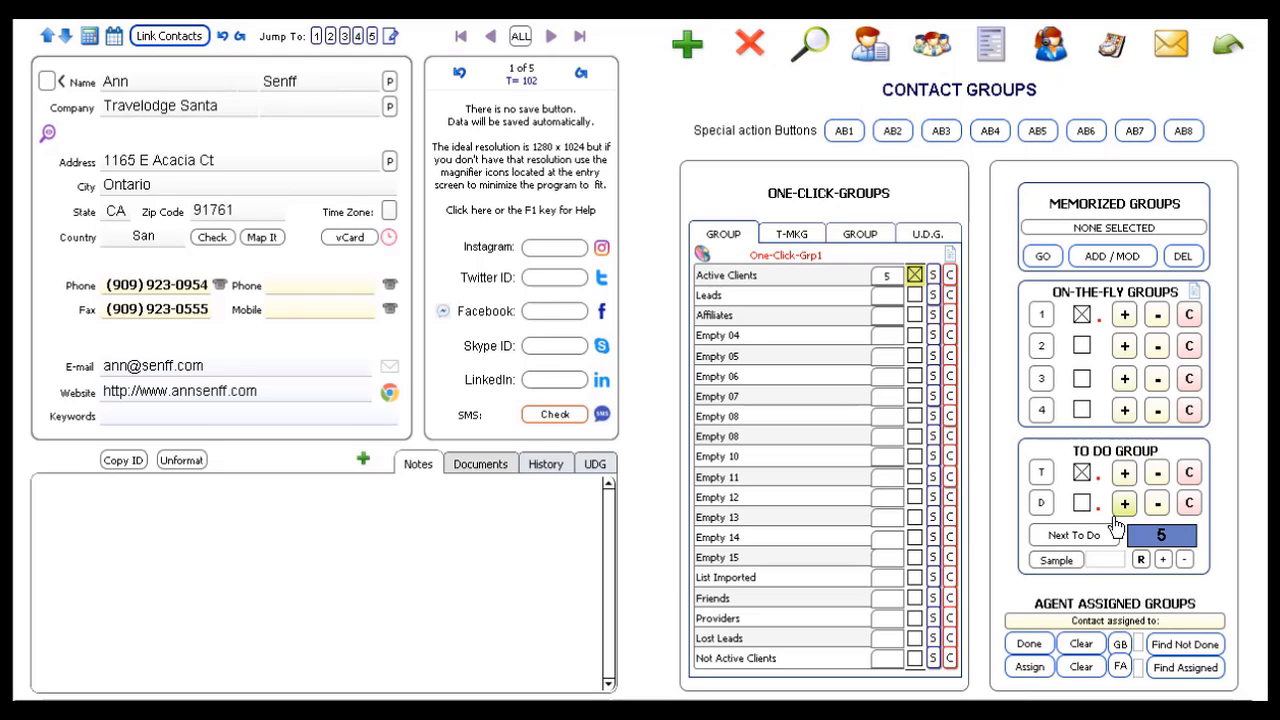
Step: Open the memorized group editor and enter FLORIDA as the new group name
{"action": "left_click", "coordinate": [1115, 260]}
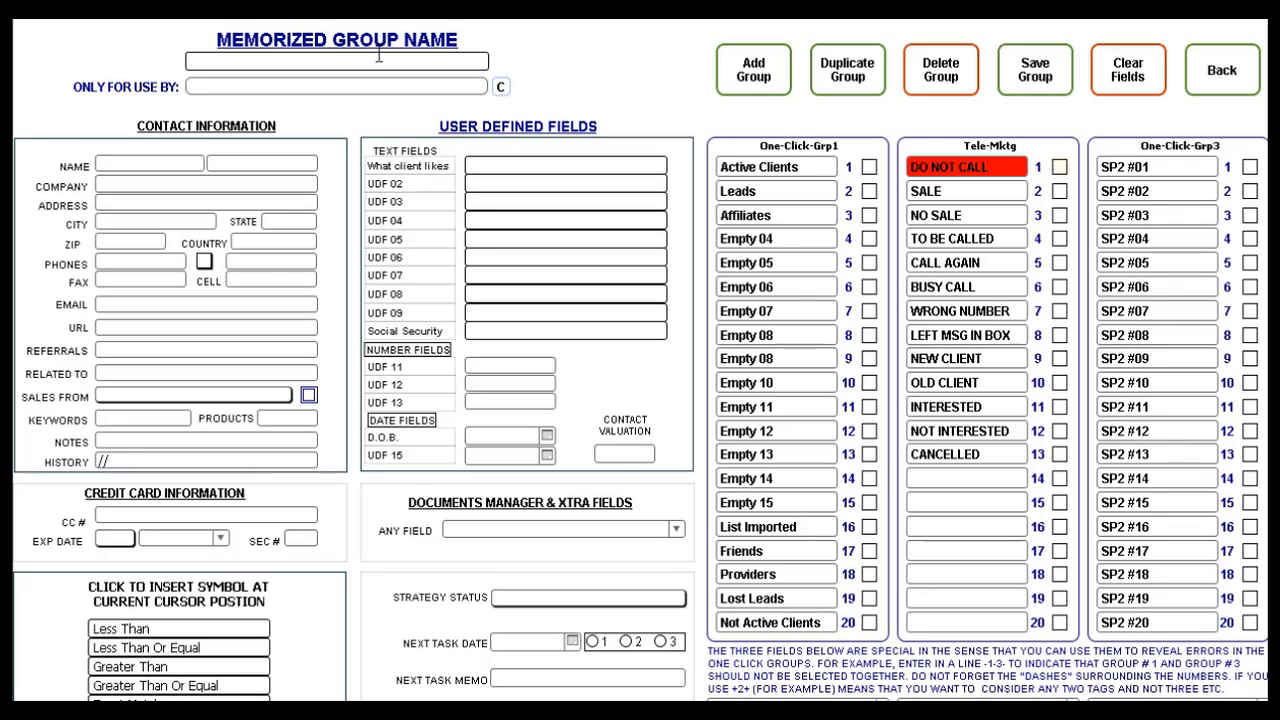
{"action": "type", "text": "LORIDA"}
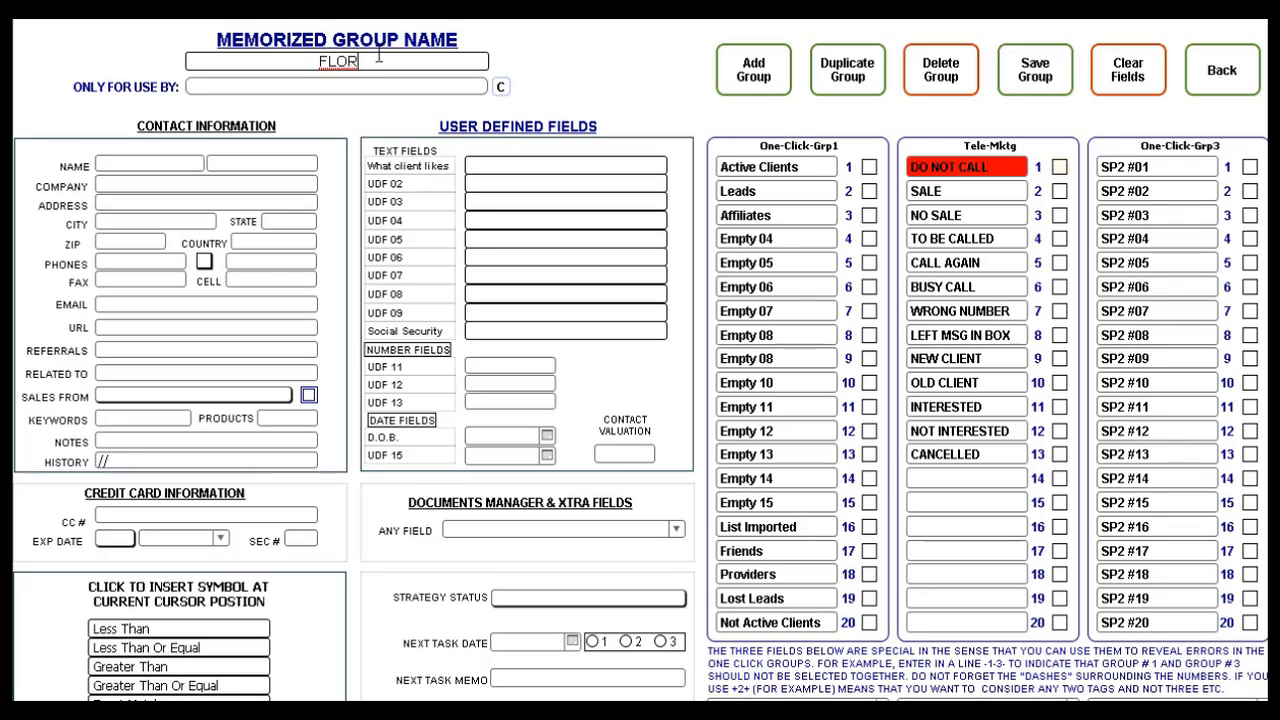
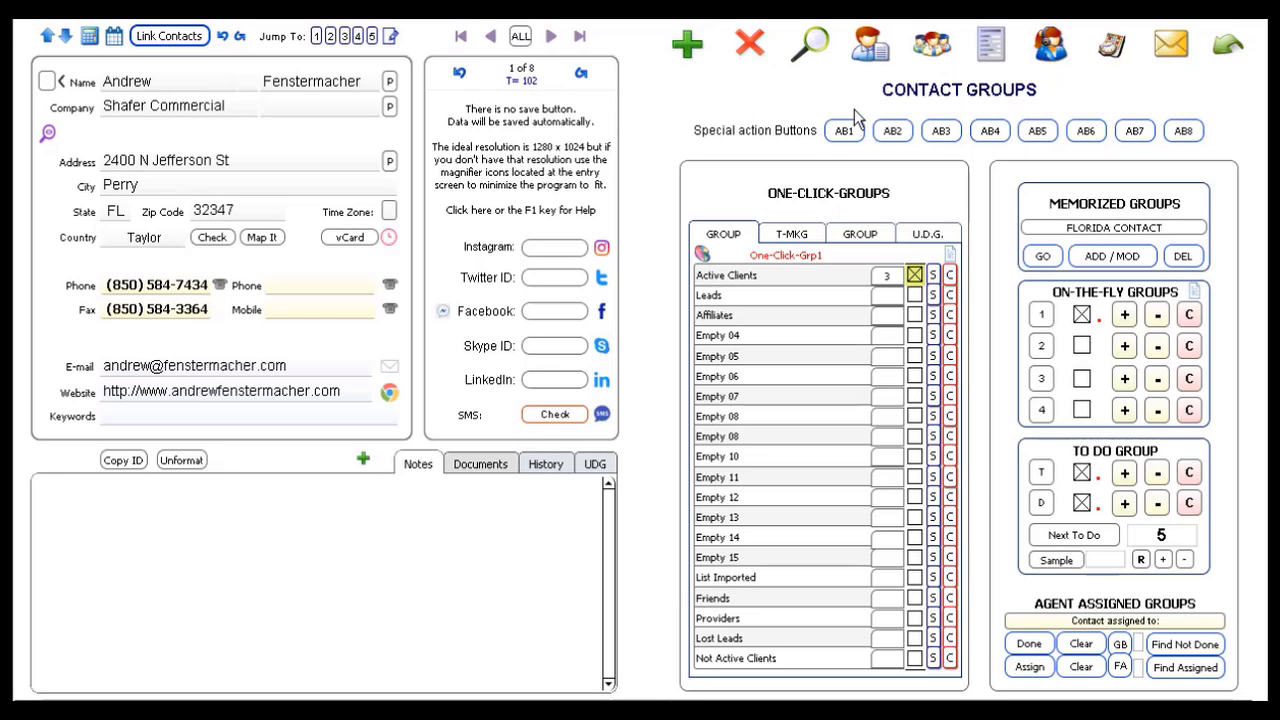
Step: List the 8 selected contacts, then go back to the single-record view at record 8
{"action": "left_click", "coordinate": [871, 44]}
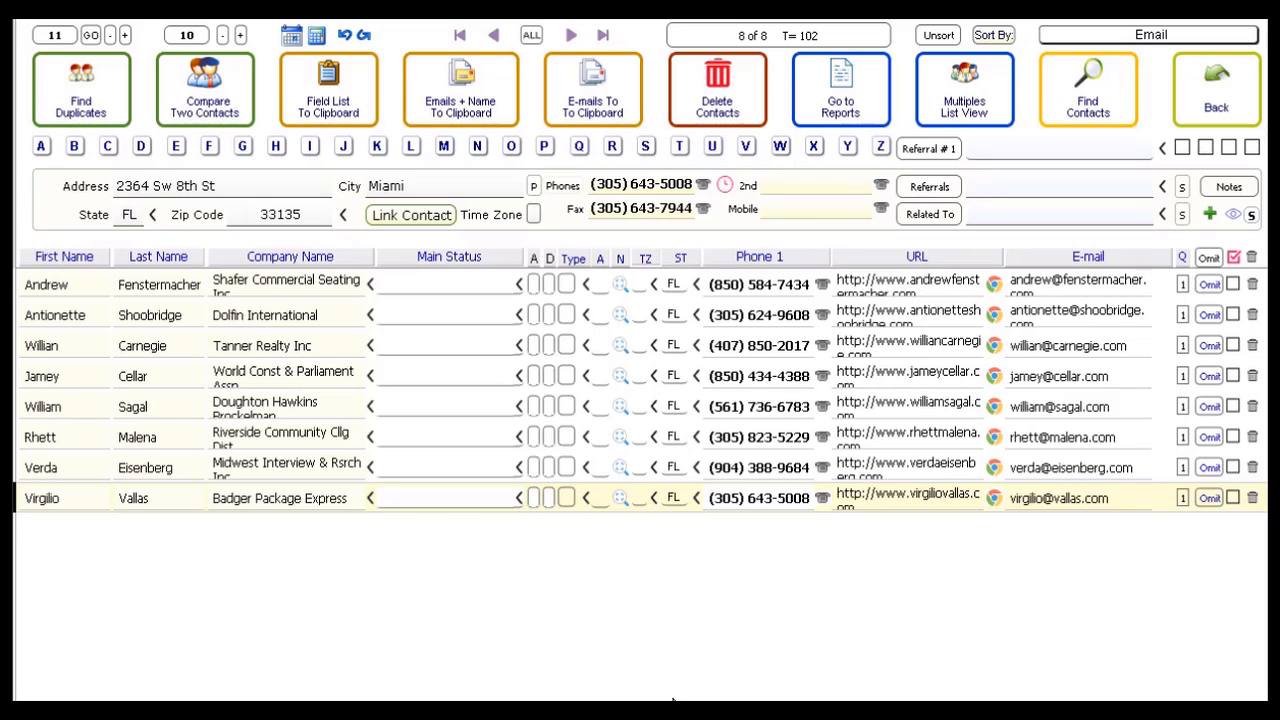
{"action": "left_click", "coordinate": [1226, 108]}
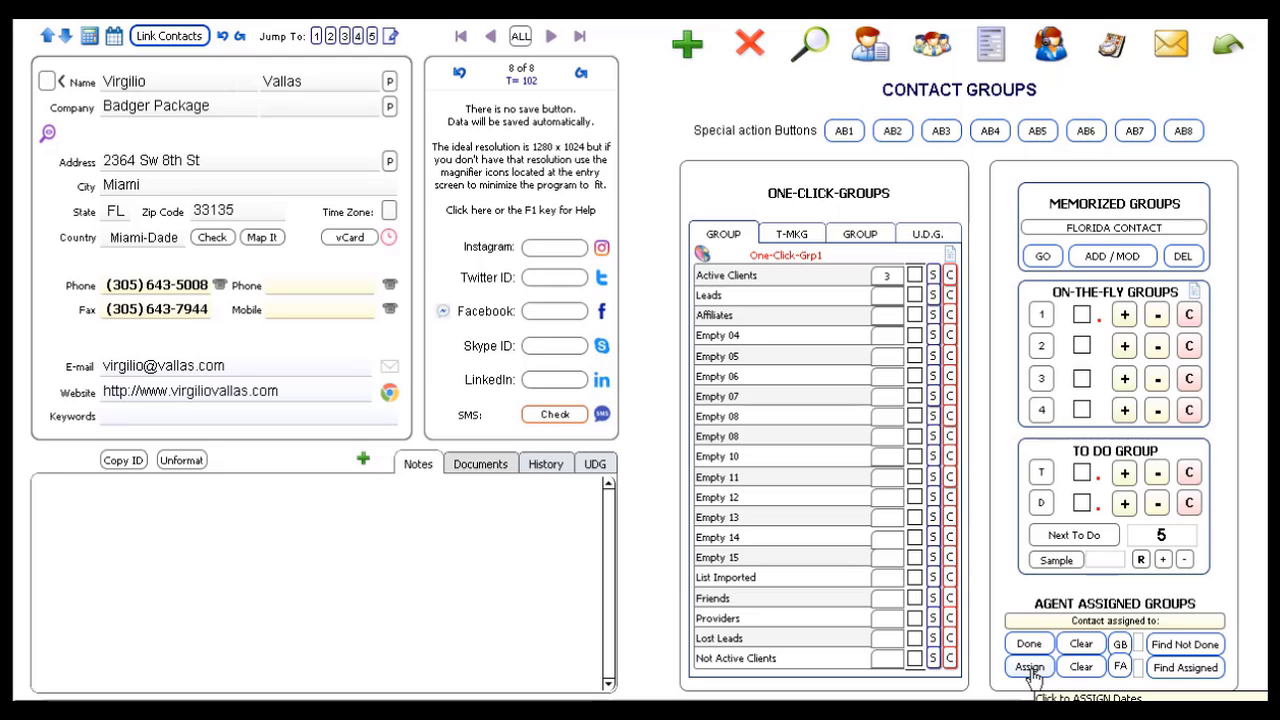
{"action": "left_click", "coordinate": [1230, 48]}
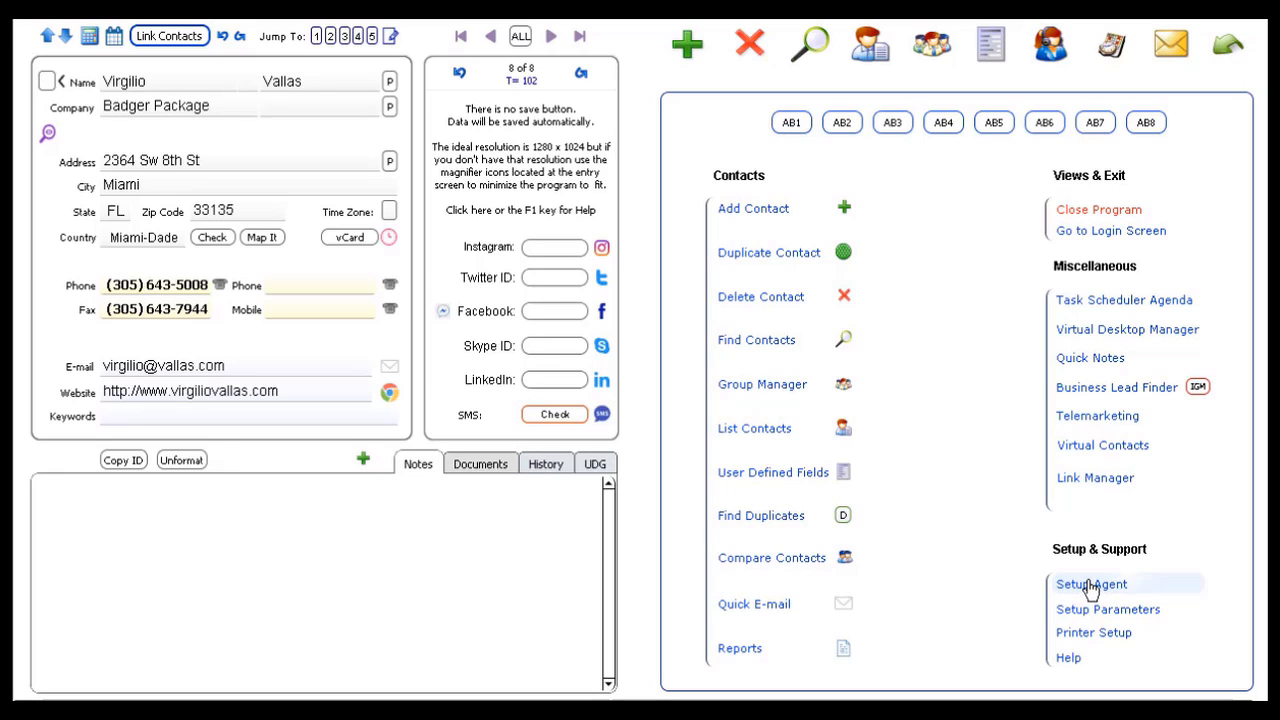
{"action": "left_click", "coordinate": [1090, 585]}
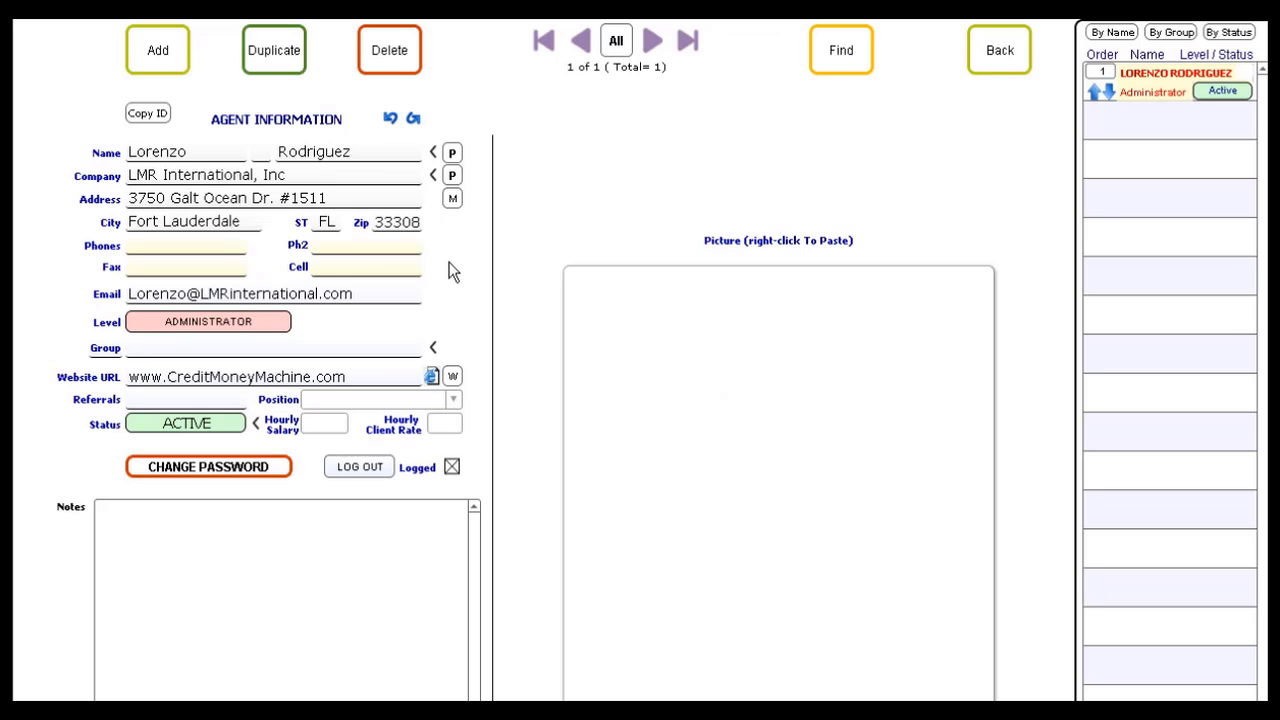
{"action": "left_click", "coordinate": [1003, 58]}
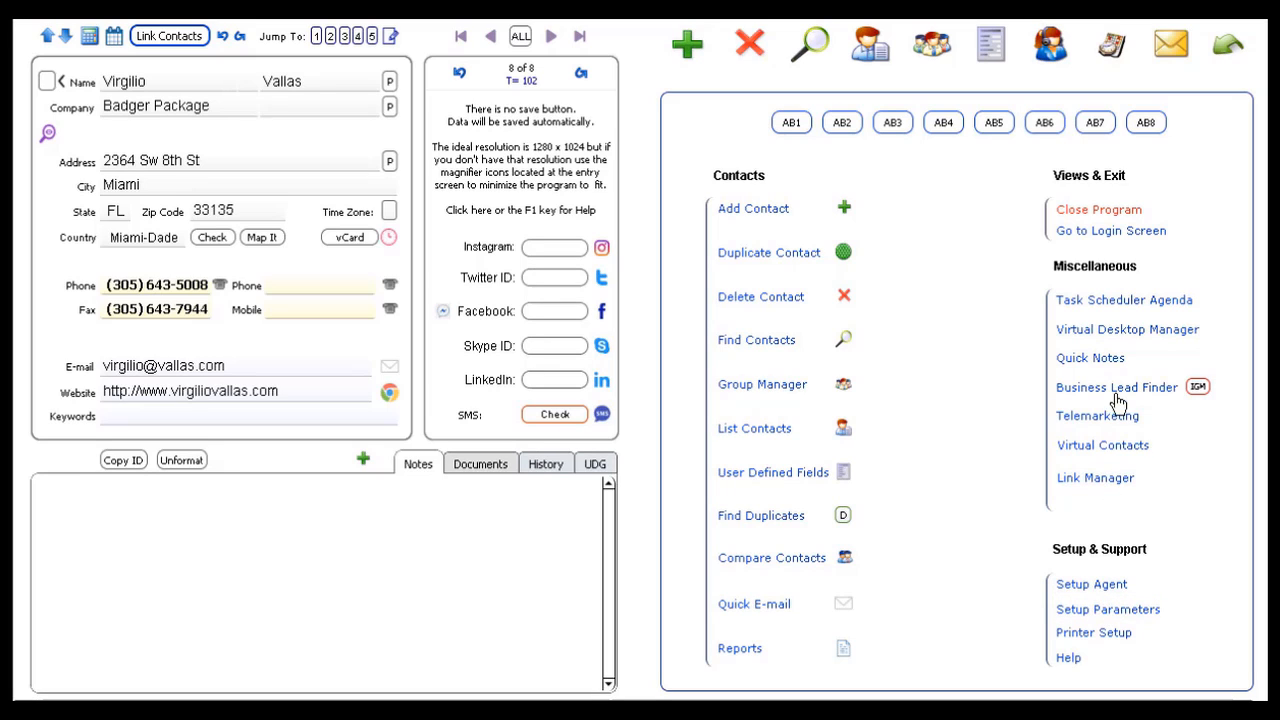
{"action": "left_click", "coordinate": [931, 45]}
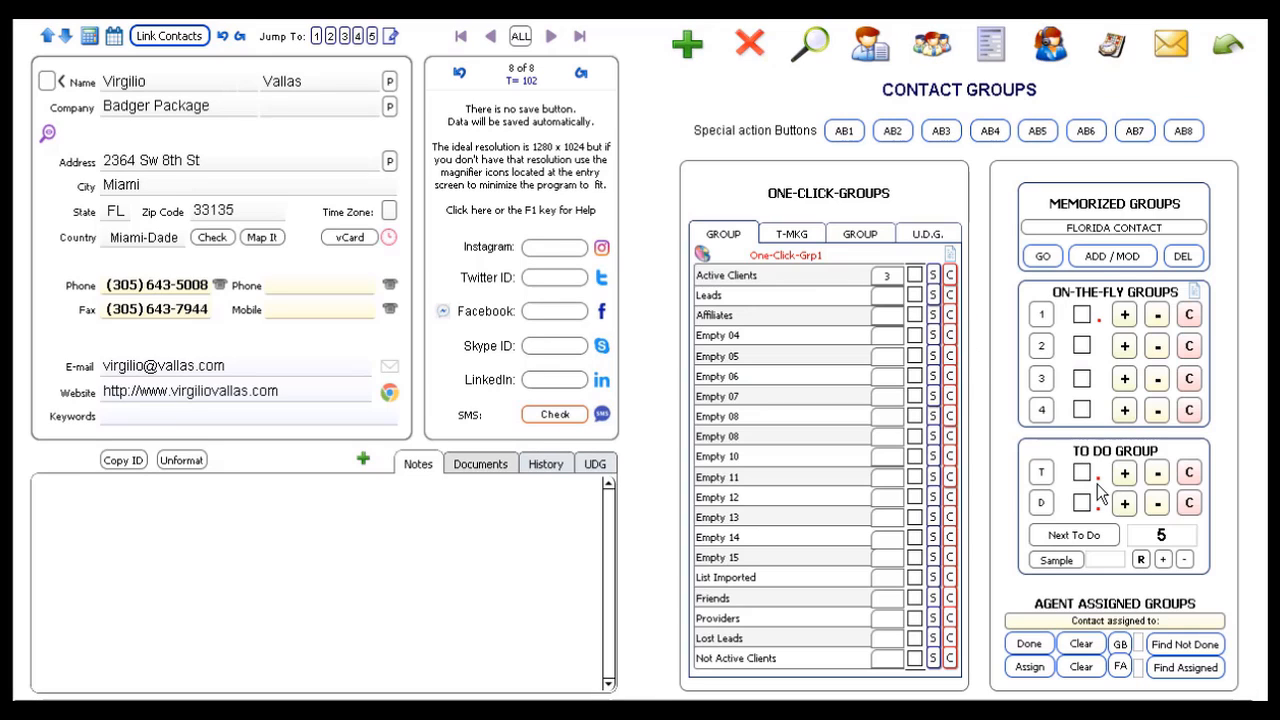
Step: Assign all 8 selected contacts to the current agent (SELF), confirming with the confirmation code
{"action": "left_click", "coordinate": [1029, 667]}
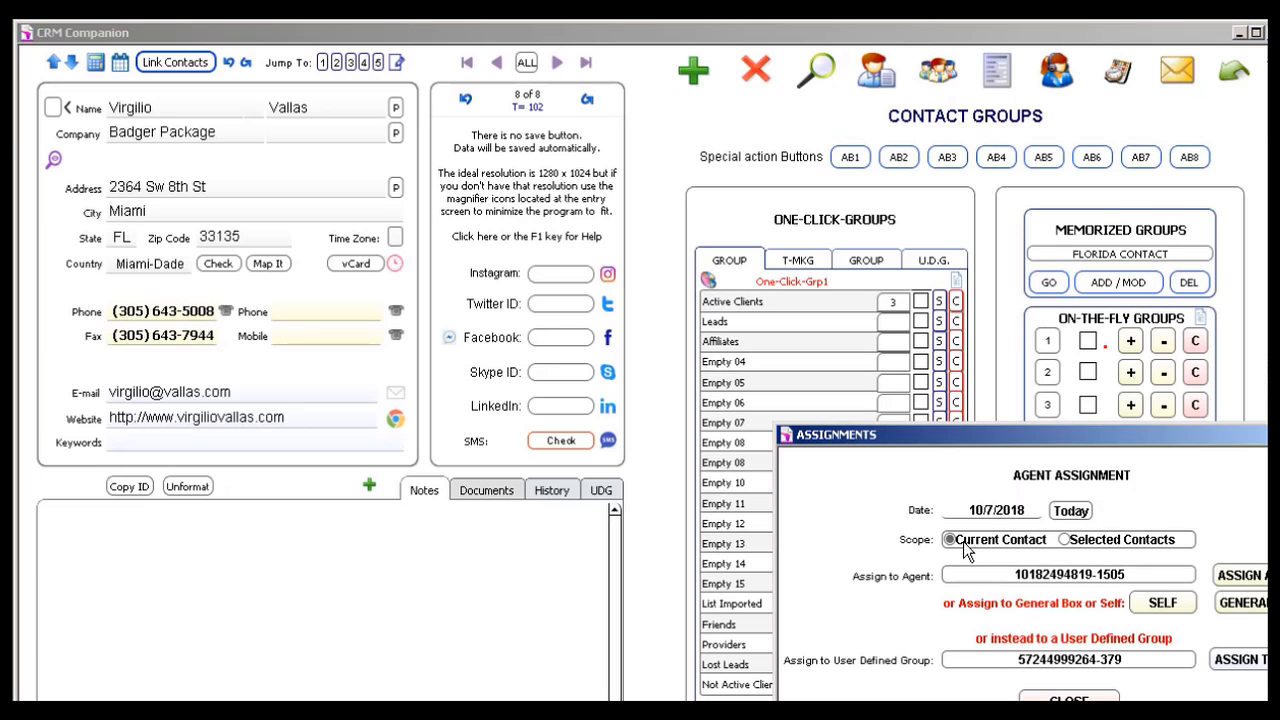
{"action": "left_click", "coordinate": [1065, 539]}
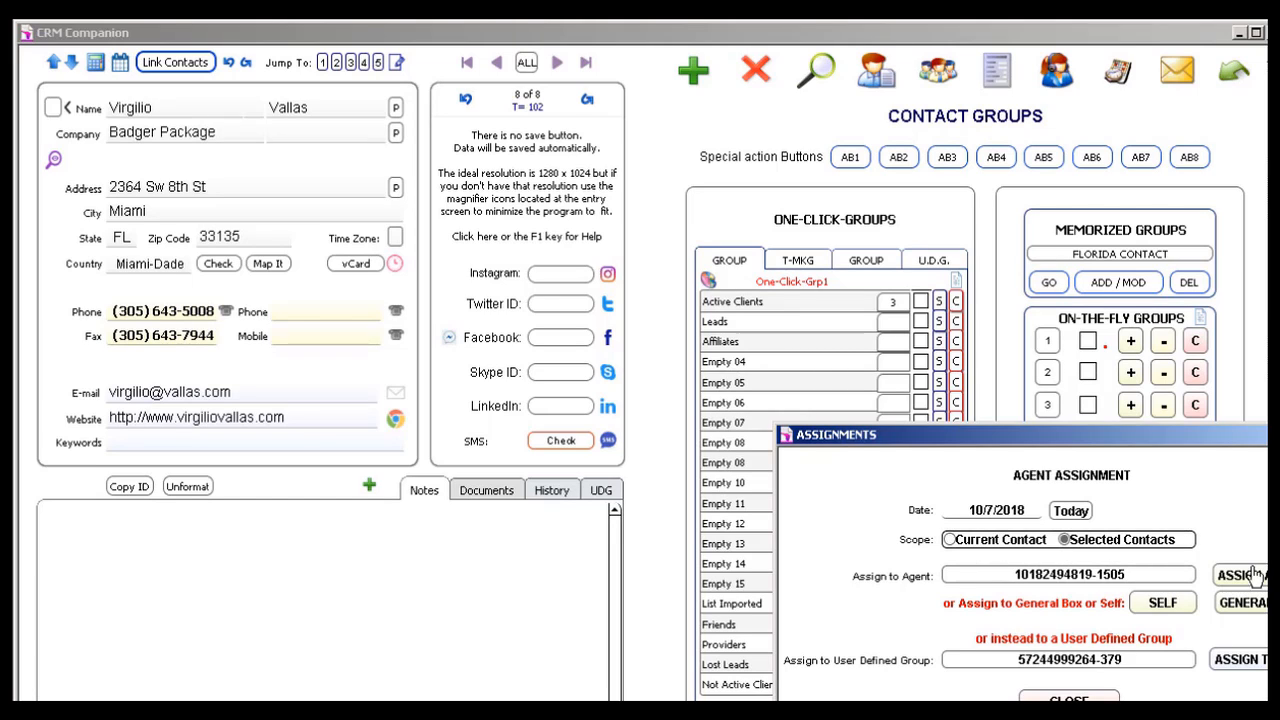
{"action": "left_click", "coordinate": [1160, 603]}
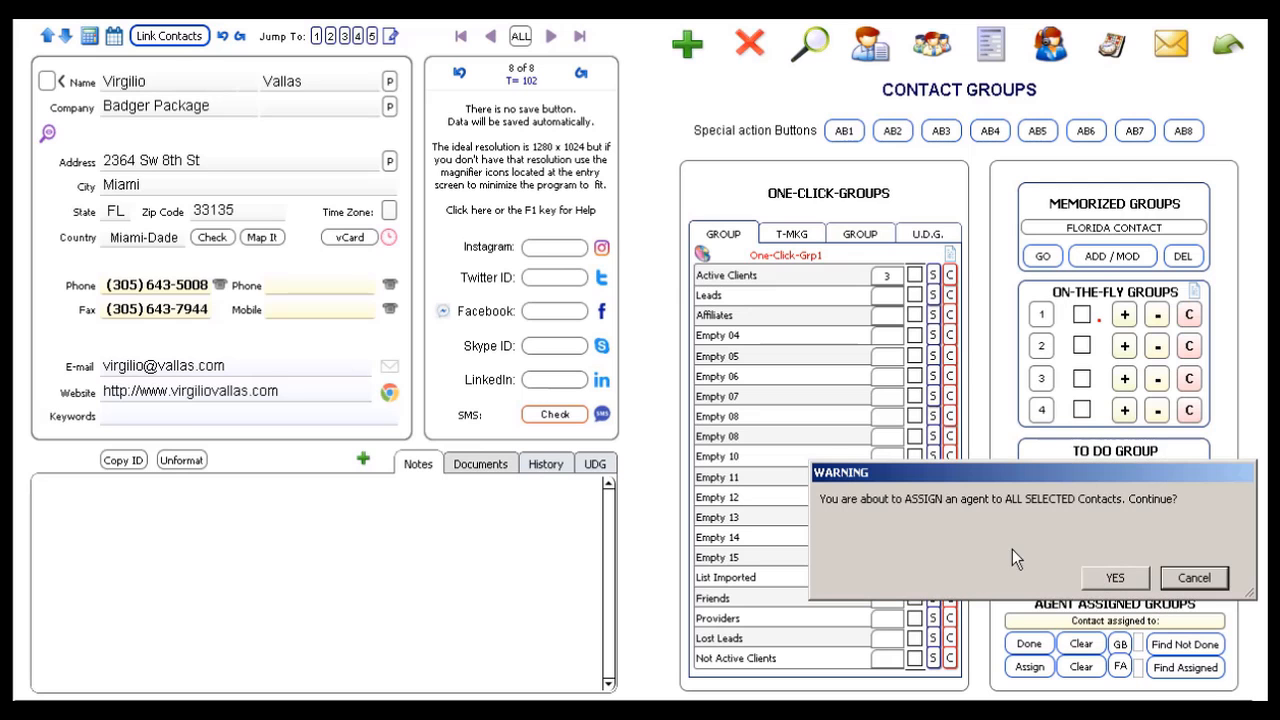
{"action": "left_click", "coordinate": [1115, 580]}
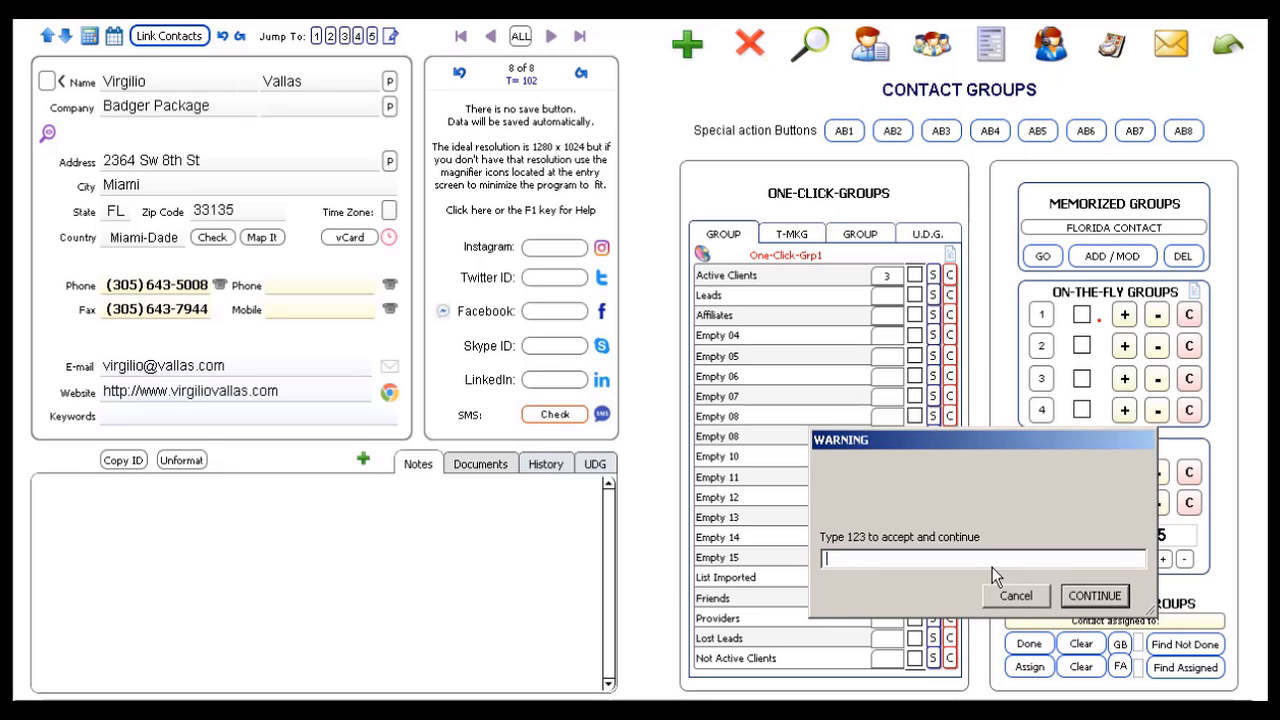
{"action": "type", "text": "123"}
{"action": "key", "text": "Return"}
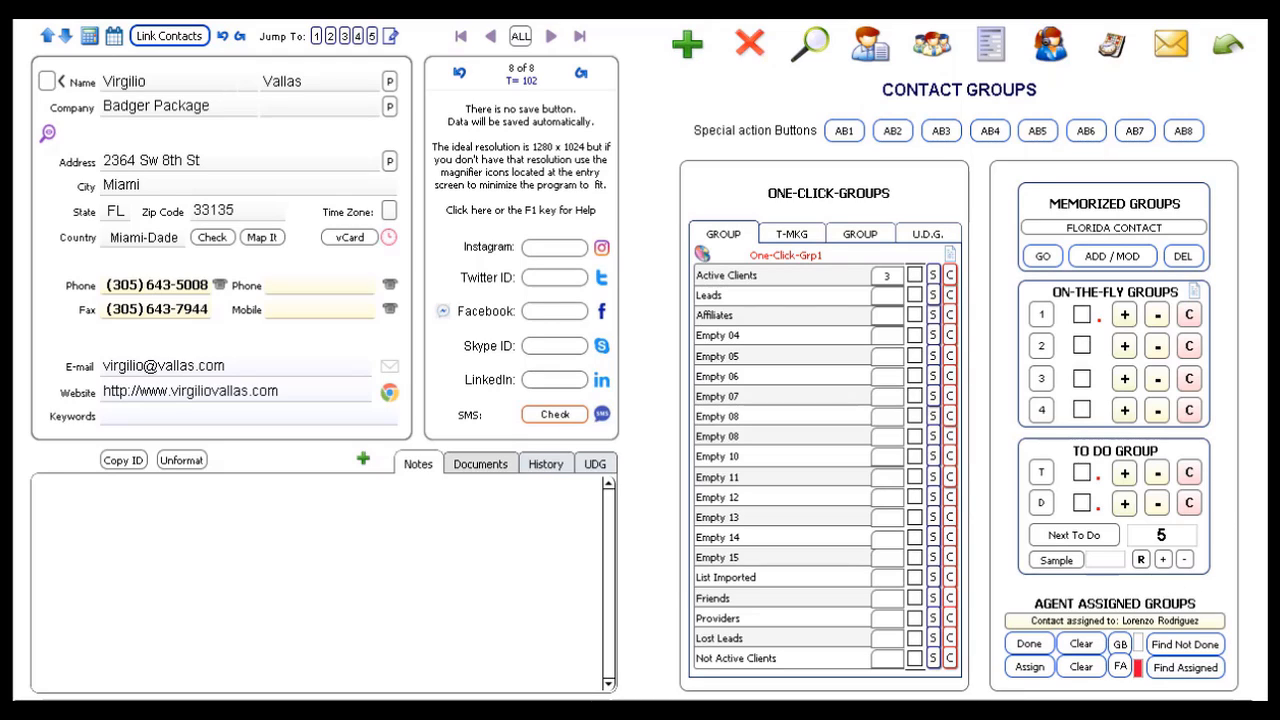
Step: Reselect all 102 contacts and search them for contacts assigned to the current agent
{"action": "left_click", "coordinate": [519, 38]}
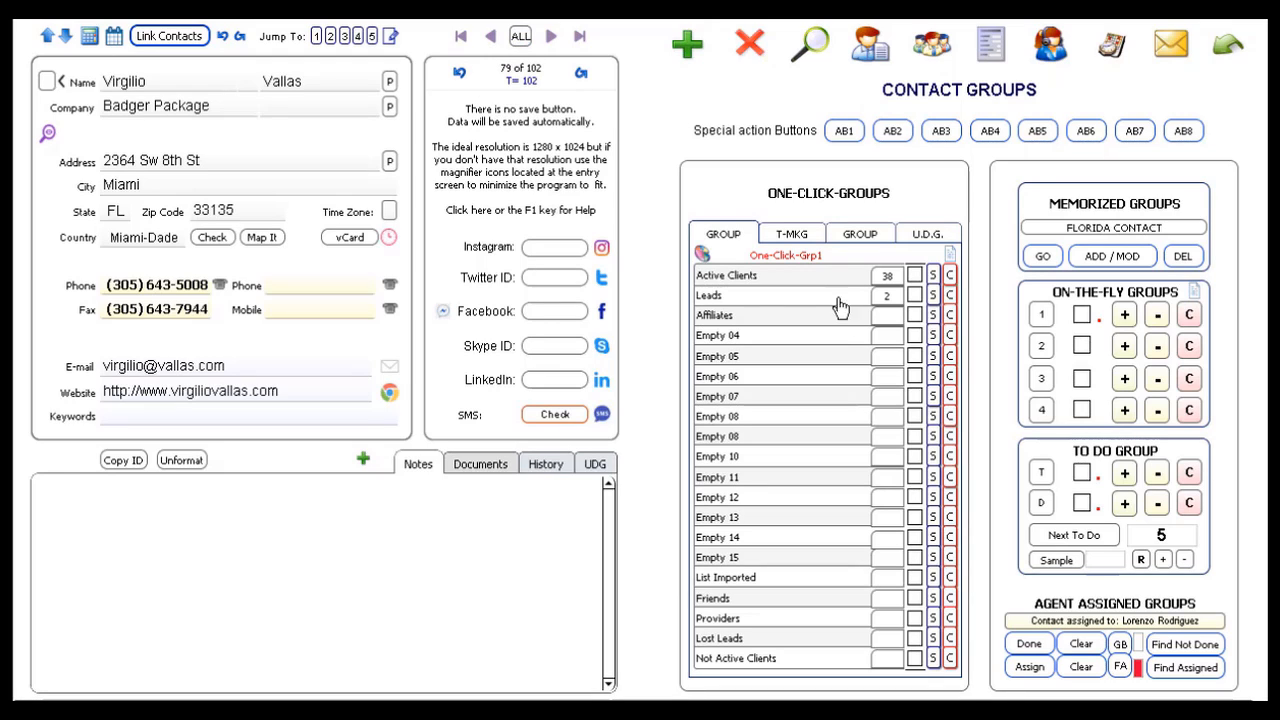
{"action": "left_click", "coordinate": [1120, 668]}
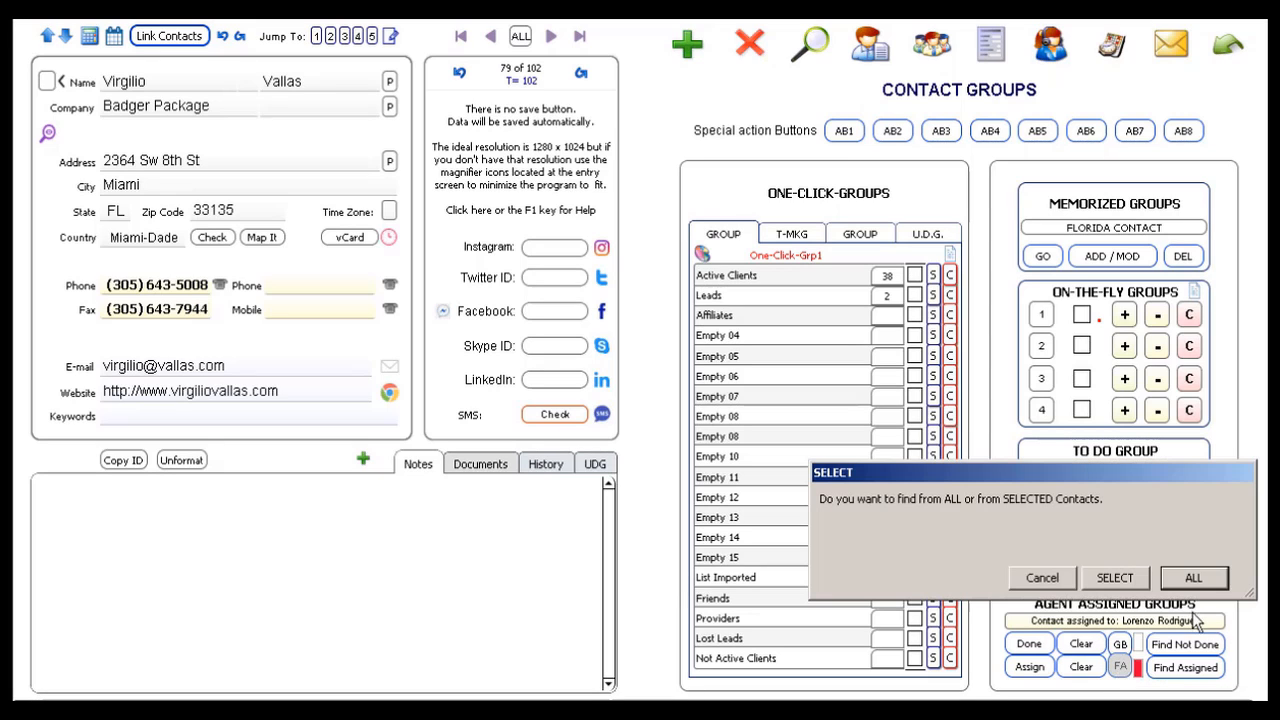
{"action": "left_click", "coordinate": [1195, 577]}
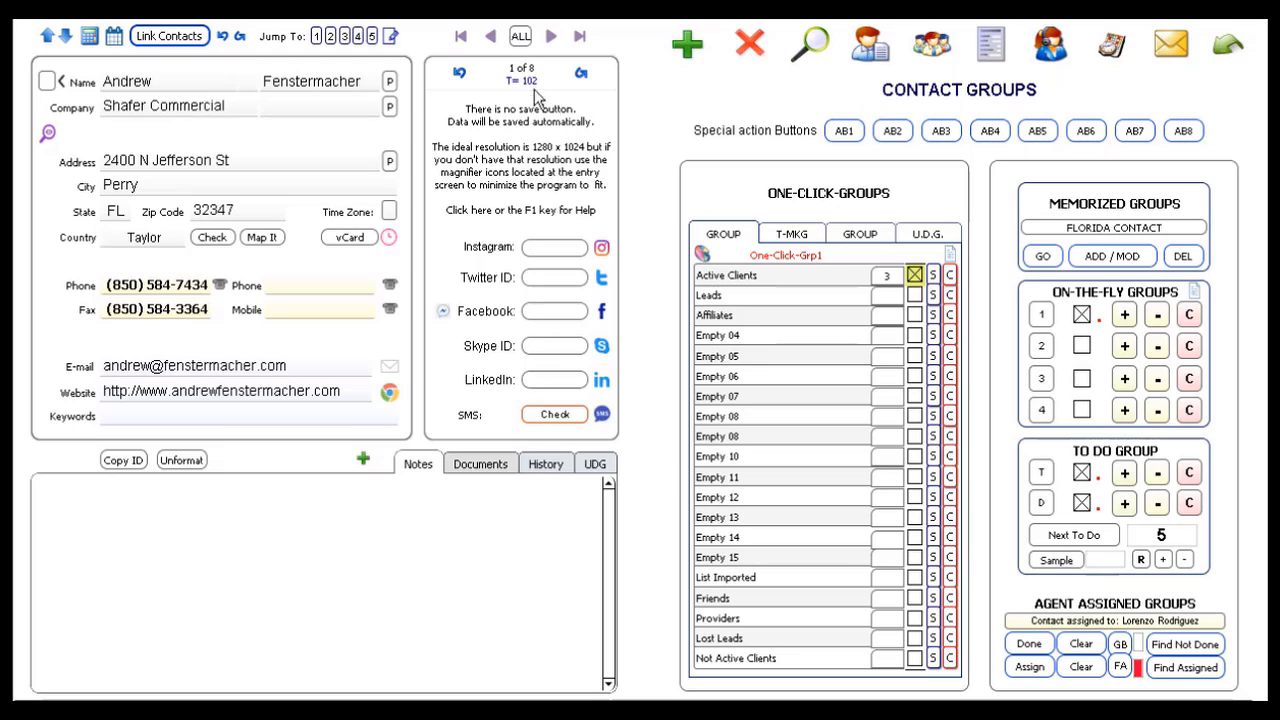